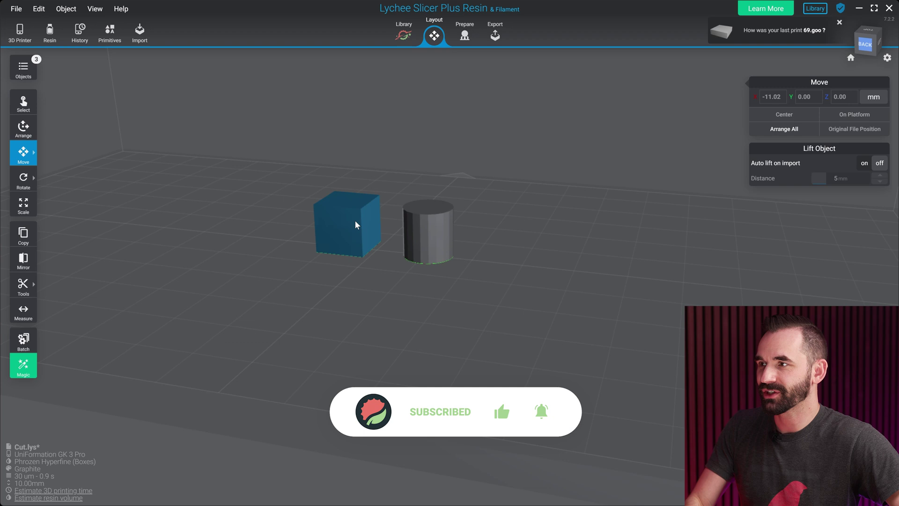
pyautogui.click(354, 221)
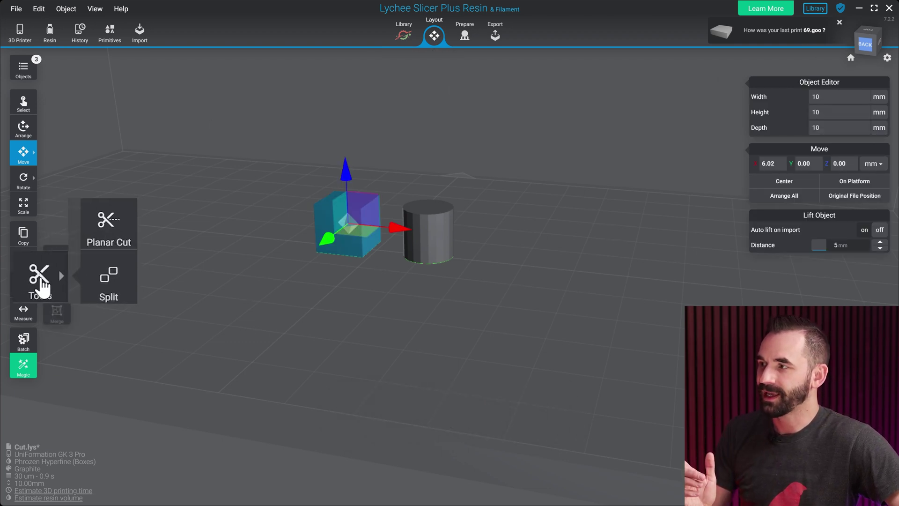
pyautogui.click(107, 241)
pyautogui.scroll(2, 474, 167)
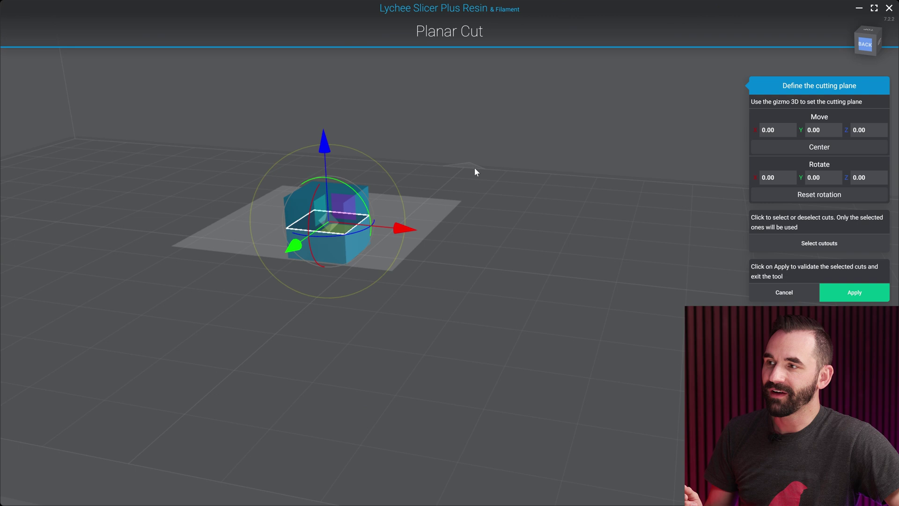
pyautogui.moveTo(473, 167); pyautogui.dragTo(588, 210, button='middle')
pyautogui.moveTo(587, 211); pyautogui.dragTo(546, 276, button='right')
pyautogui.moveTo(547, 276); pyautogui.dragTo(580, 153, button='middle')
pyautogui.moveTo(580, 151); pyautogui.dragTo(552, 178, button='right')
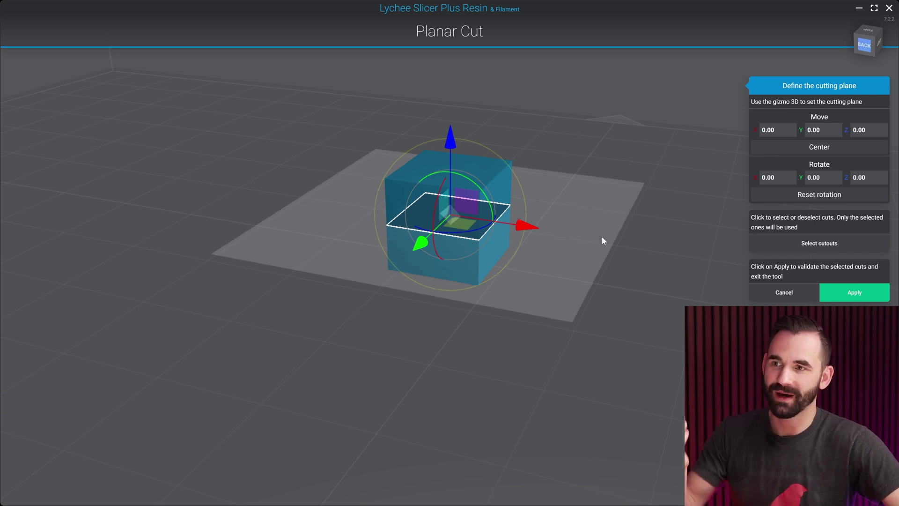
pyautogui.click(784, 292)
# Planar-cut the cylinder horizontally through its middle, selecting the circular cutout before applying the cut
pyautogui.click(560, 237)
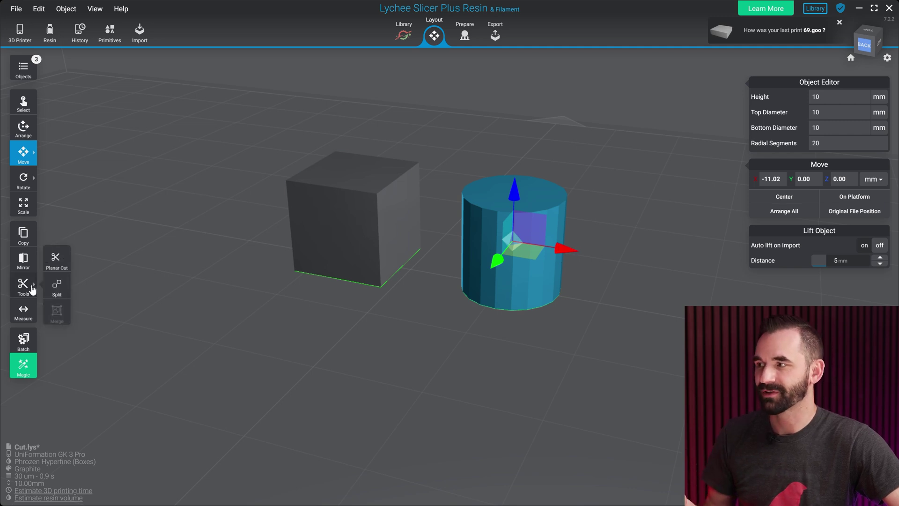
pyautogui.click(57, 260)
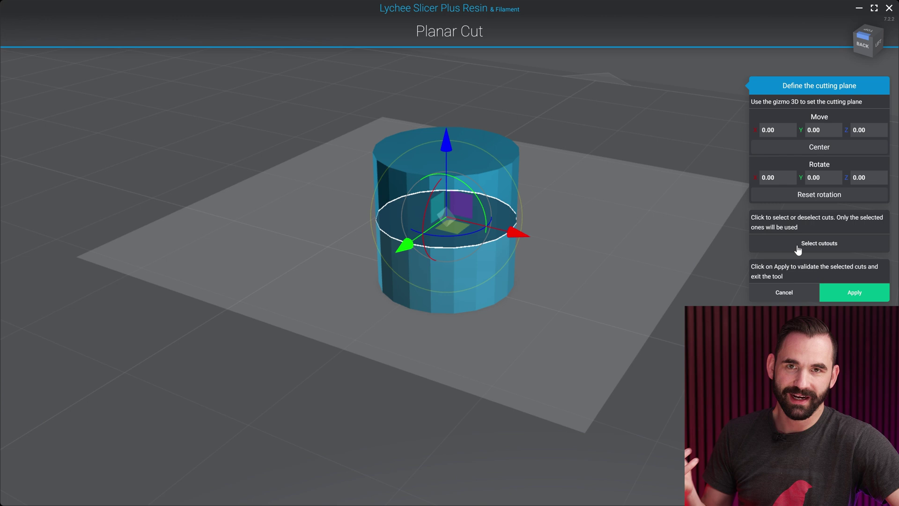
pyautogui.click(798, 249)
pyautogui.click(487, 268)
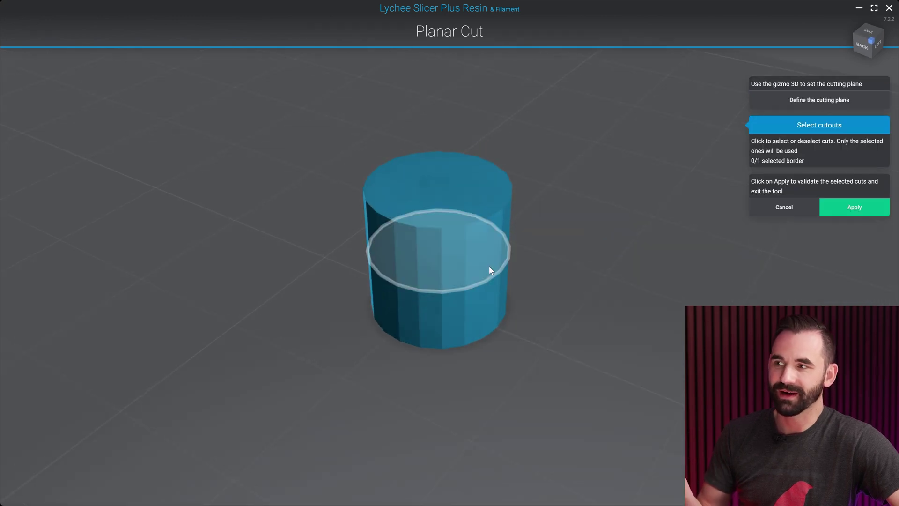
pyautogui.click(488, 266)
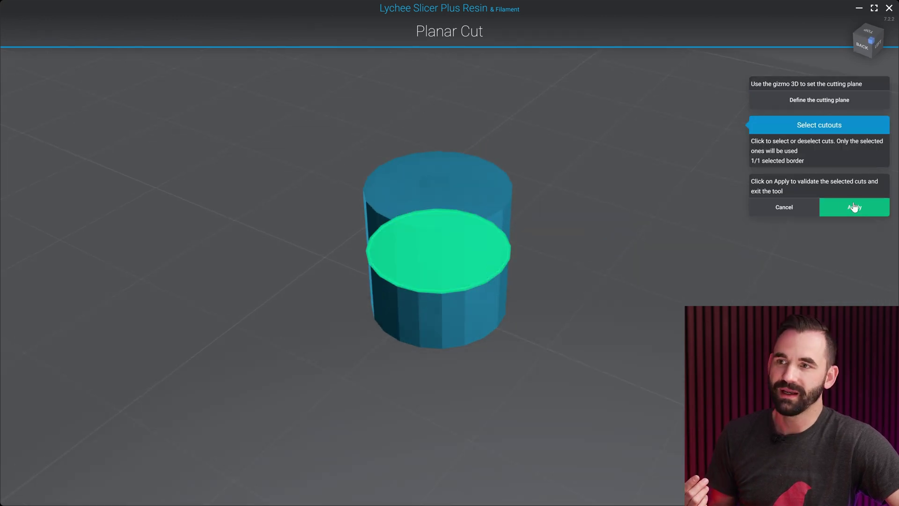
pyautogui.click(823, 213)
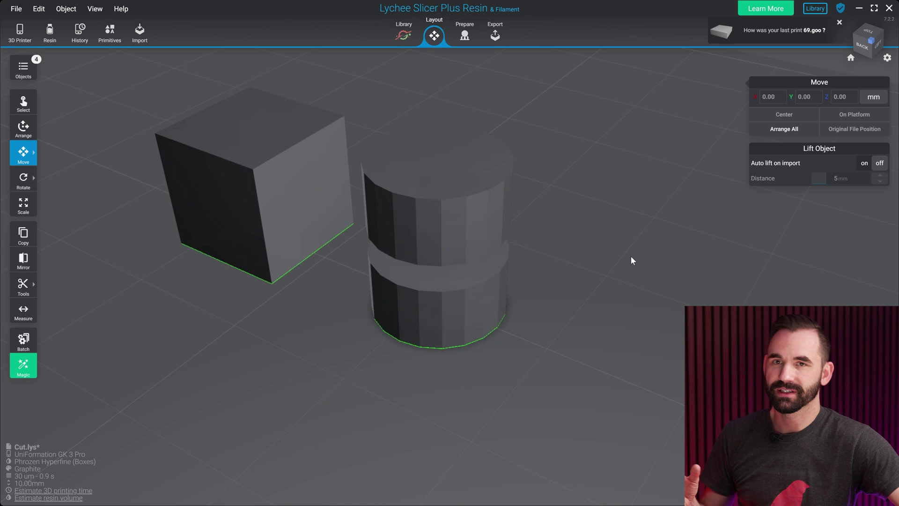
# Raise the upper half of the cut cylinder to about Z 6.33 mm, away from the lower half
pyautogui.moveTo(479, 151); pyautogui.dragTo(453, 87, button='right')
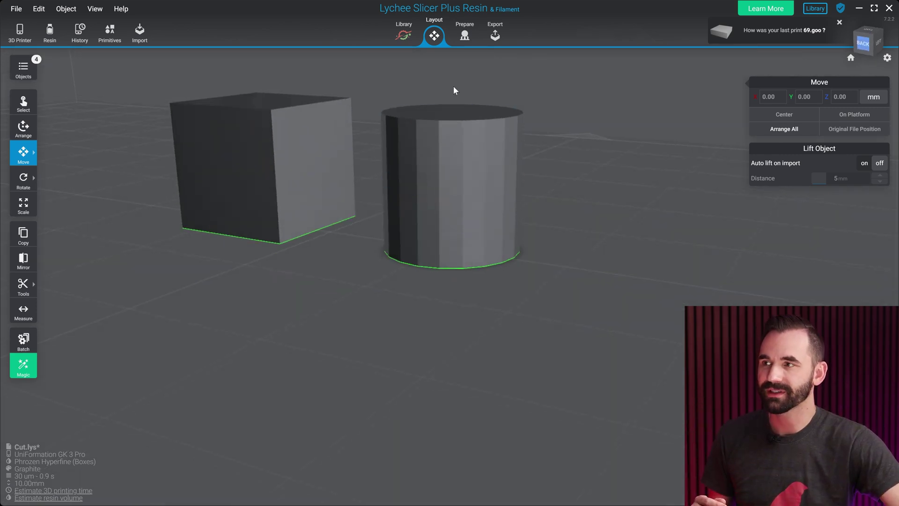
pyautogui.click(468, 150)
pyautogui.click(459, 82)
pyautogui.click(457, 143)
pyautogui.moveTo(456, 86); pyautogui.dragTo(455, 70)
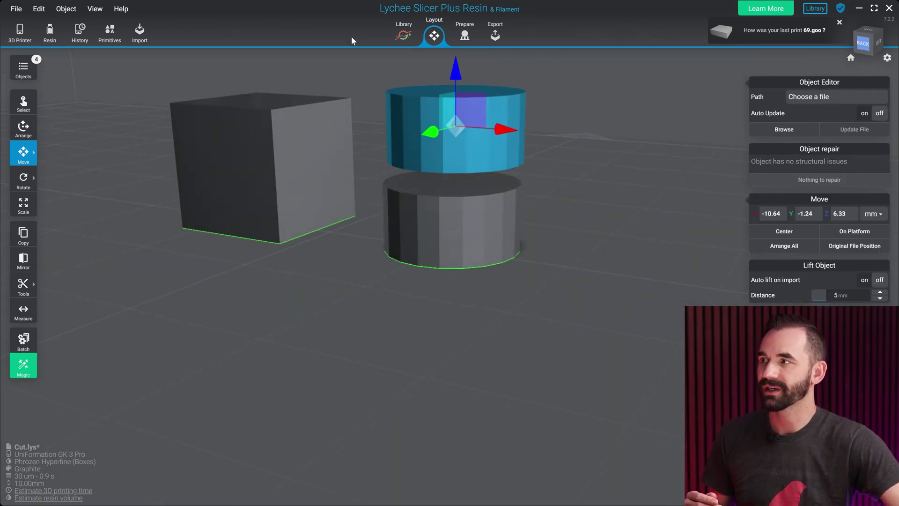
# Show the list of objects and select cylinder-cut-11 and cylinder-cut-01 in turn to identify the two halves
pyautogui.click(15, 72)
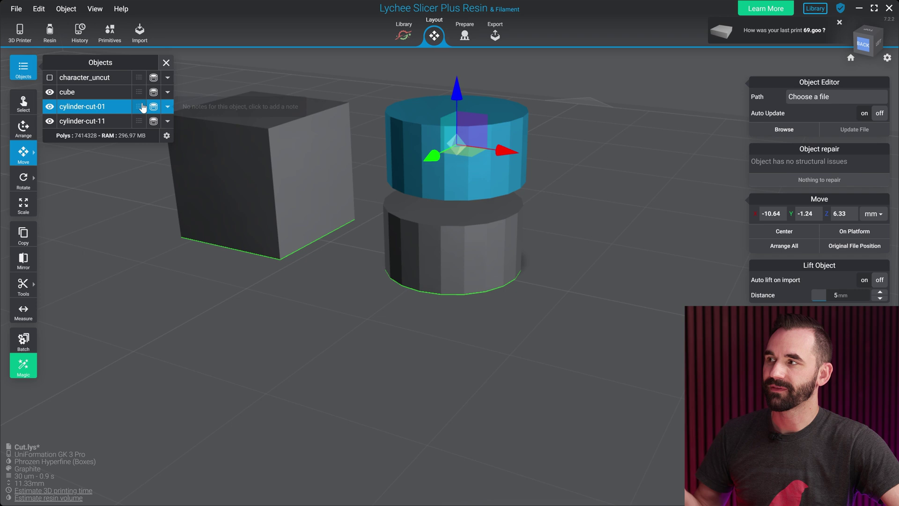
pyautogui.click(111, 121)
pyautogui.click(113, 106)
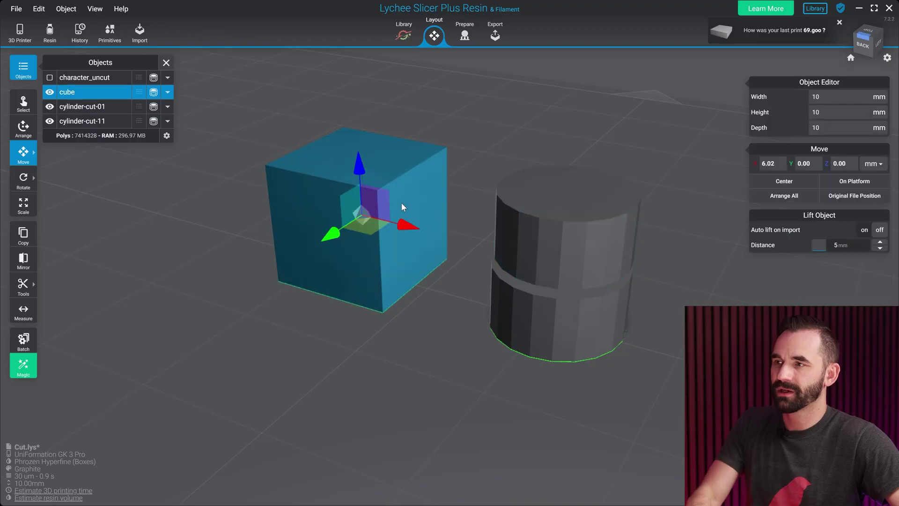
# Move the upper cylinder half into the cube's side, to about X 1.47 mm and Z 6.02 mm
pyautogui.click(535, 211)
pyautogui.moveTo(536, 226); pyautogui.dragTo(473, 218)
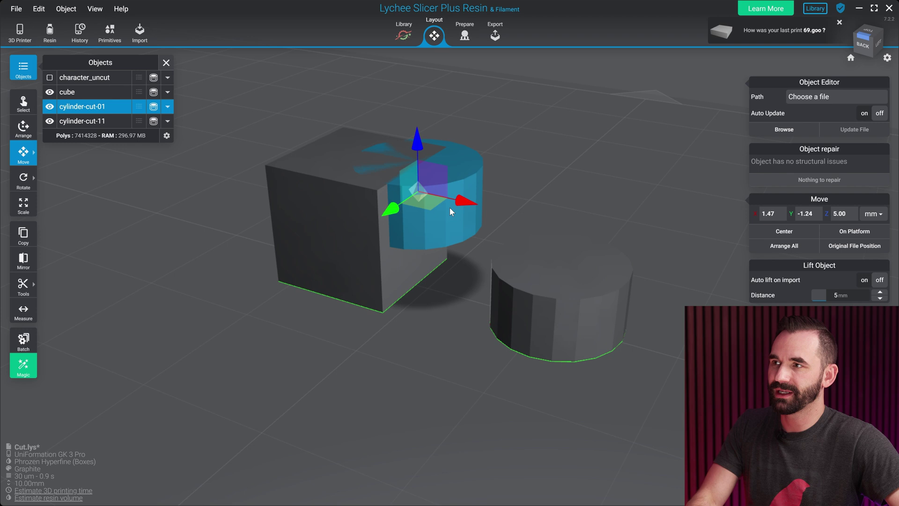
pyautogui.moveTo(417, 140); pyautogui.dragTo(416, 126)
# Select the cube together with the overlapping cylinder half and merge them into one object
pyautogui.moveTo(518, 136); pyautogui.dragTo(551, 120, button='right')
pyautogui.click(276, 87)
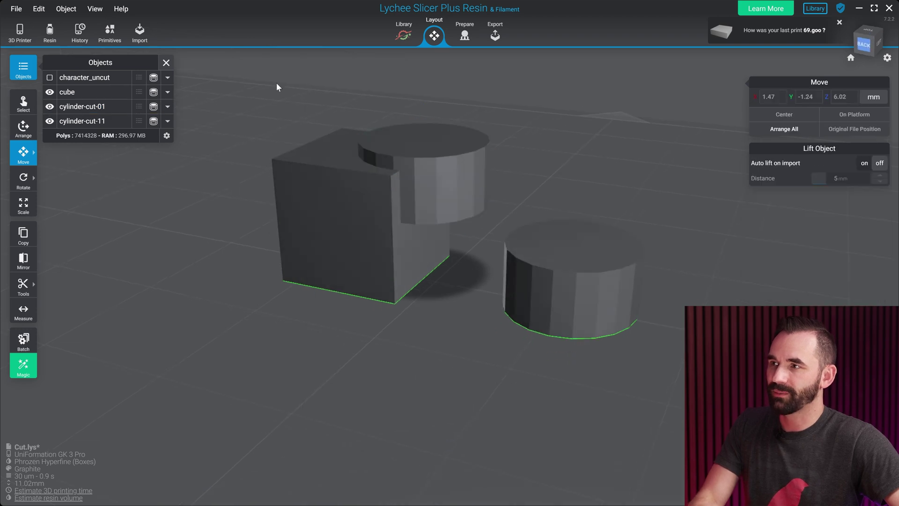
pyautogui.moveTo(277, 87); pyautogui.dragTo(473, 299)
pyautogui.moveTo(23, 284)
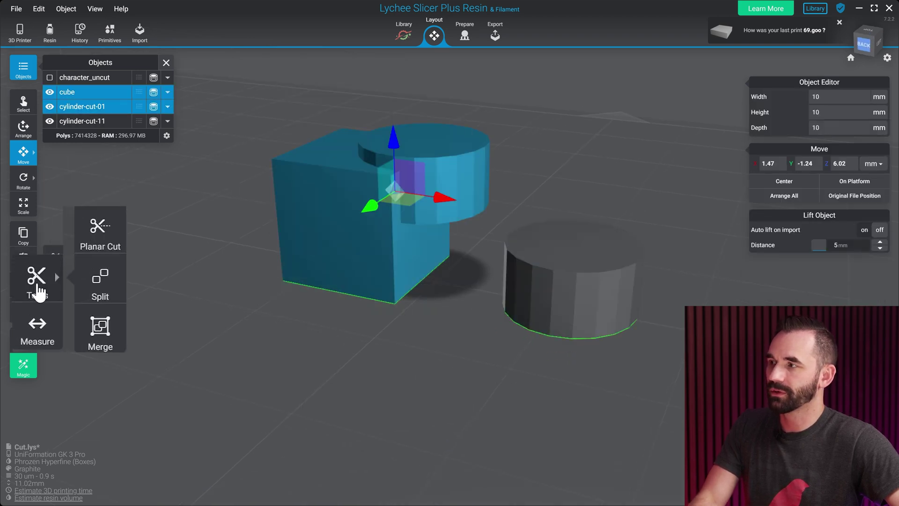
pyautogui.click(63, 312)
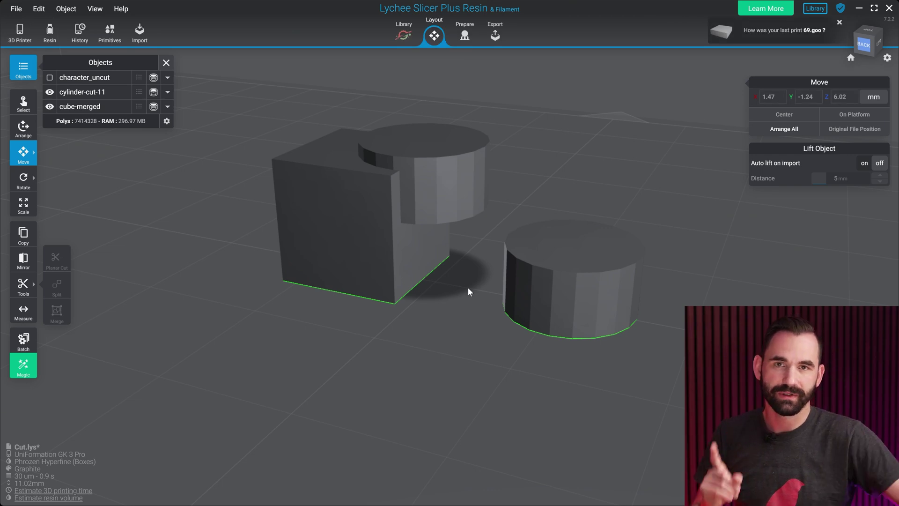
# Move the merged cube and cylinder half along X to about 5.41 mm
pyautogui.click(388, 247)
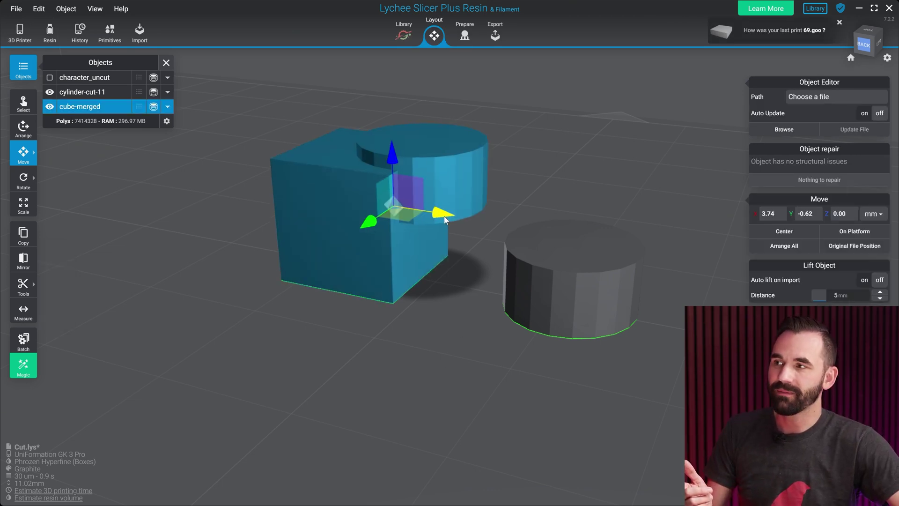
pyautogui.moveTo(444, 216); pyautogui.dragTo(425, 214)
pyautogui.moveTo(534, 190); pyautogui.dragTo(637, 241, button='right')
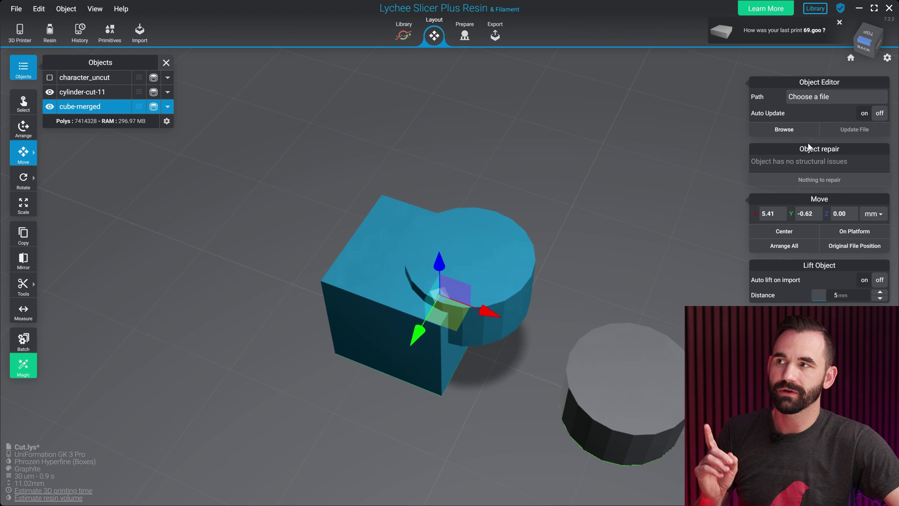
# Switch to the Prepare stage and examine the merged object's layer cross-section where the two shapes overlap
pyautogui.click(463, 36)
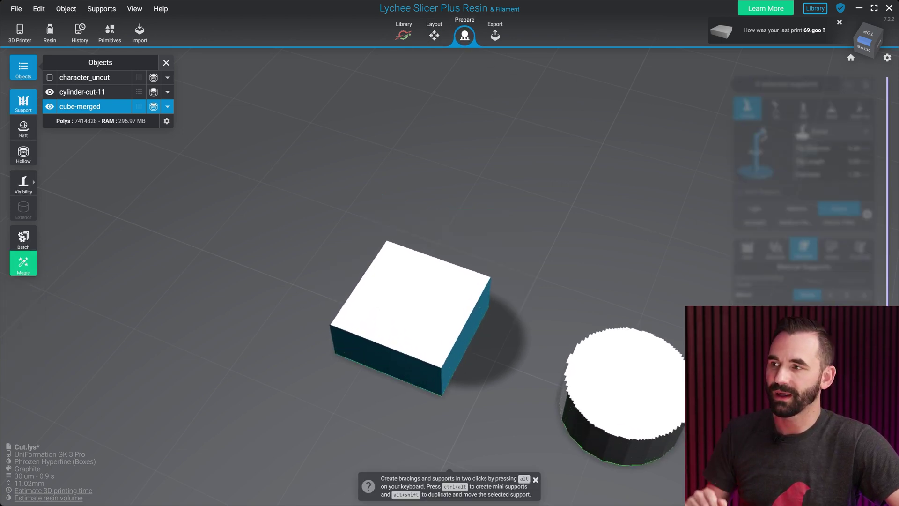
pyautogui.scroll(3, 641, 227)
pyautogui.scroll(2, 628, 228)
pyautogui.moveTo(627, 229); pyautogui.dragTo(555, 289, button='right')
pyautogui.scroll(1, 556, 288)
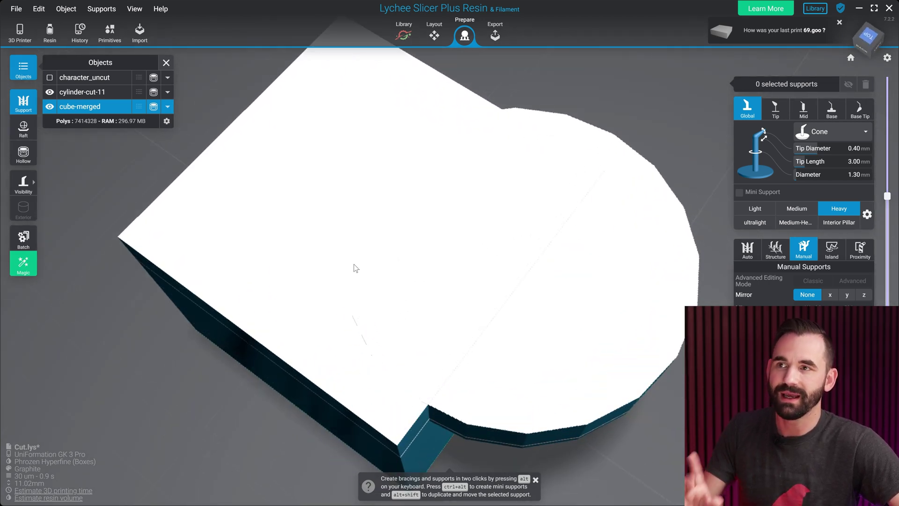
# Hollow the merged object with Hollowing 3D at 0.5 mm thickness and quality 1.3
pyautogui.click(24, 154)
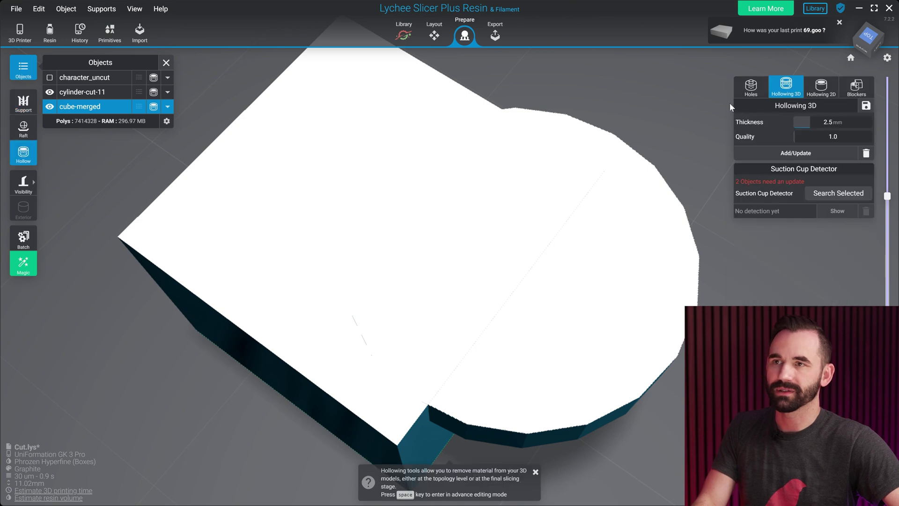
pyautogui.click(795, 153)
pyautogui.moveTo(682, 133); pyautogui.dragTo(667, 115, button='right')
pyautogui.click(773, 148)
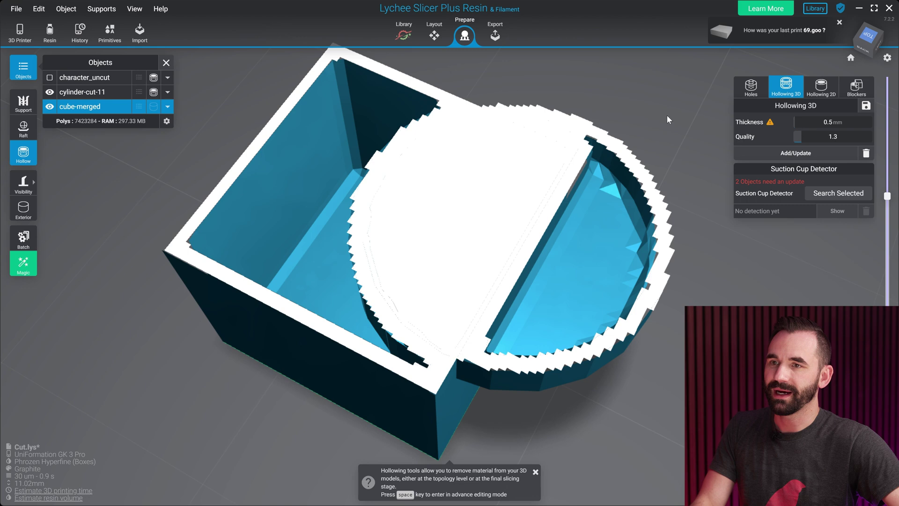
# Examine the hollowed object's interior at lower layers, including 5.85 mm, and return the layer view to full height
pyautogui.moveTo(885, 197); pyautogui.dragTo(884, 258)
pyautogui.moveTo(623, 195); pyautogui.dragTo(639, 159, button='right')
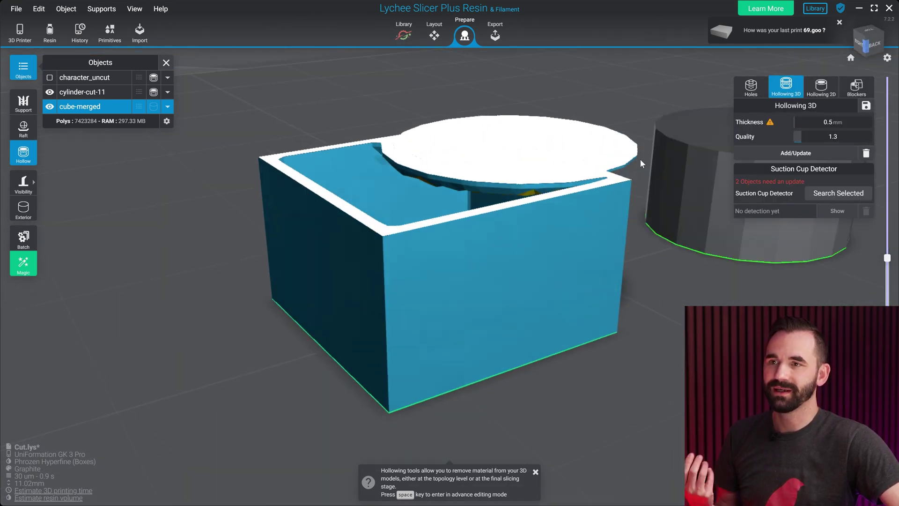
pyautogui.moveTo(896, 259); pyautogui.dragTo(867, 274)
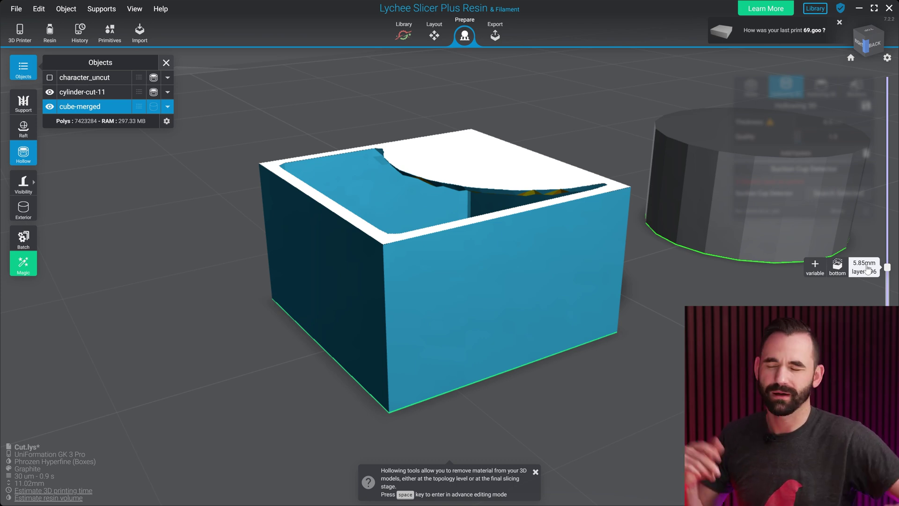
pyautogui.moveTo(716, 249); pyautogui.dragTo(674, 282, button='right')
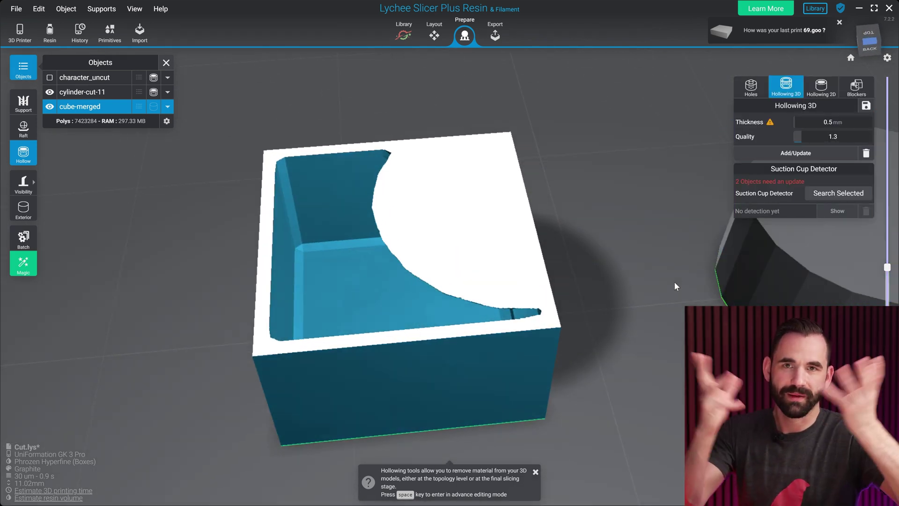
pyautogui.moveTo(887, 267); pyautogui.dragTo(887, 77)
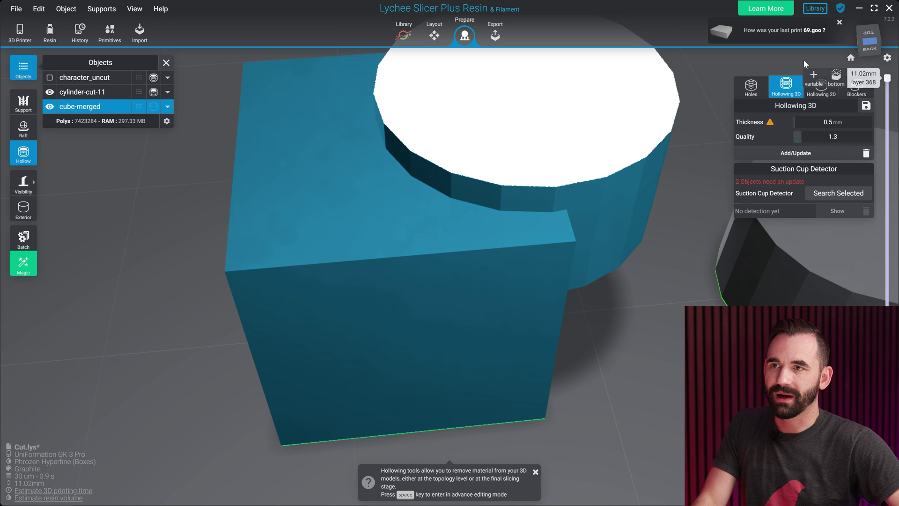
pyautogui.moveTo(697, 136); pyautogui.dragTo(637, 159, button='right')
pyautogui.moveTo(728, 193); pyautogui.dragTo(649, 220, button='middle')
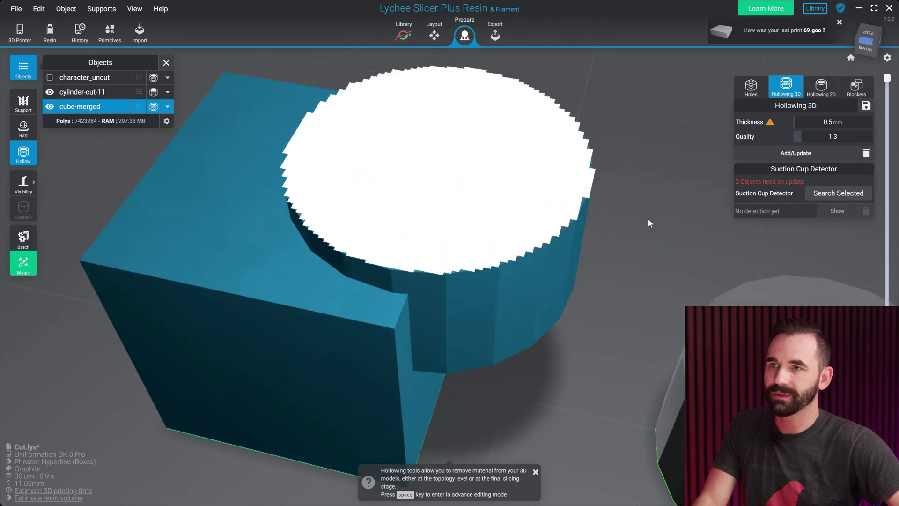
# Return to the Layout stage and planar-cut the merged object with the cutting plane raised to about Z 2.75
pyautogui.click(434, 35)
pyautogui.scroll(-3, 623, 103)
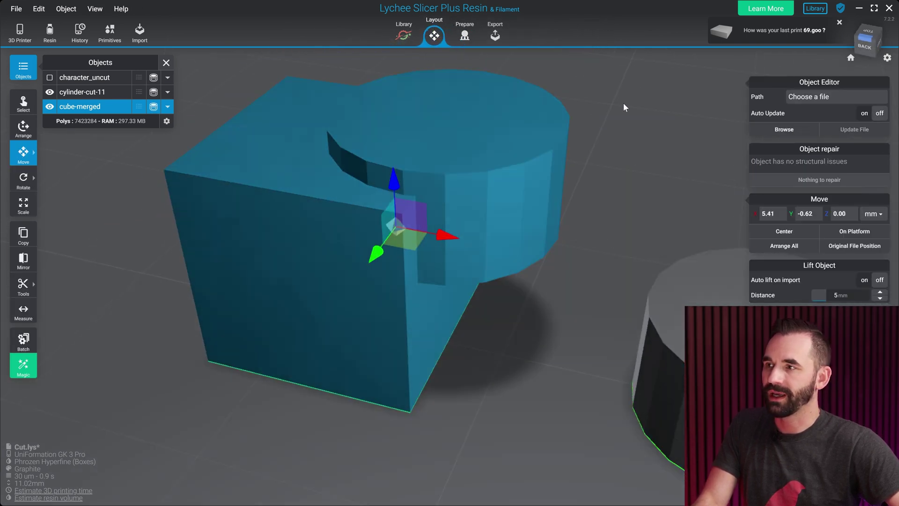
pyautogui.hotkey('ctrl', 'a')
pyautogui.keyDown('ctrl'); pyautogui.click(481, 148); pyautogui.keyUp('ctrl')
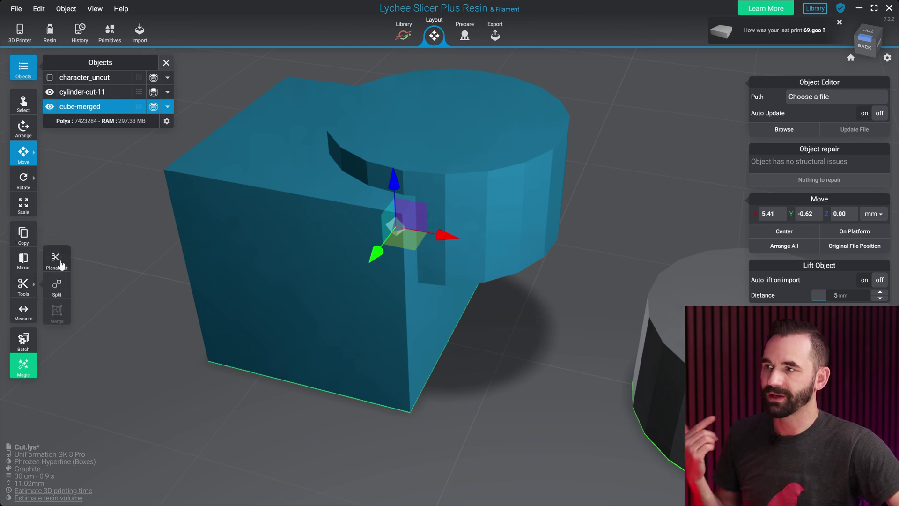
pyautogui.click(61, 265)
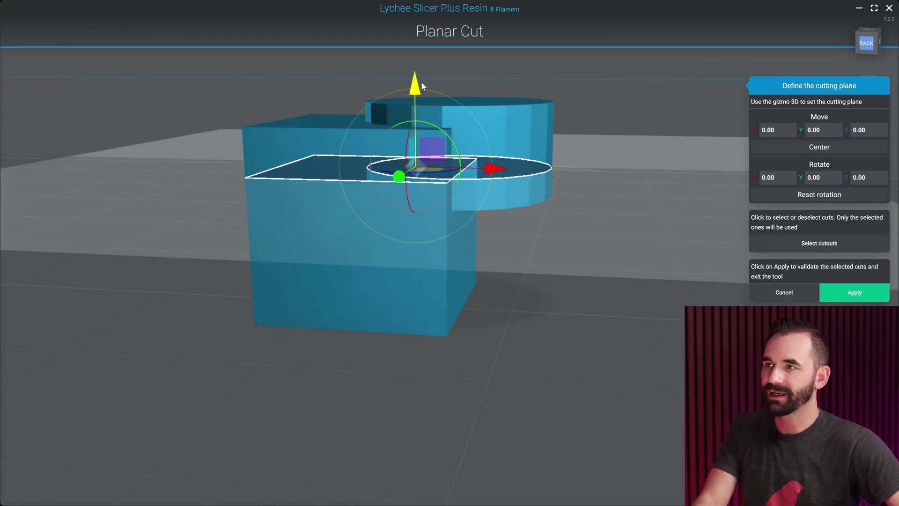
pyautogui.moveTo(421, 82); pyautogui.dragTo(423, 68)
pyautogui.moveTo(609, 128); pyautogui.dragTo(610, 184, button='right')
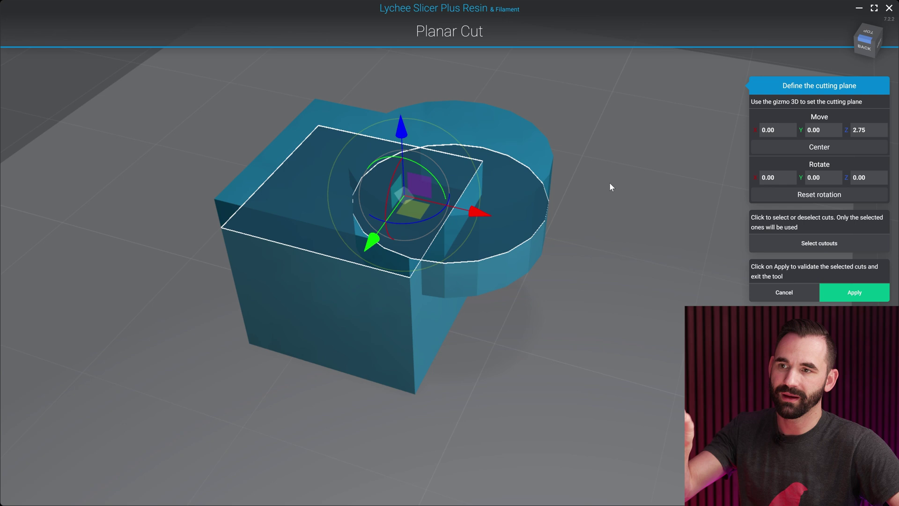
pyautogui.click(846, 294)
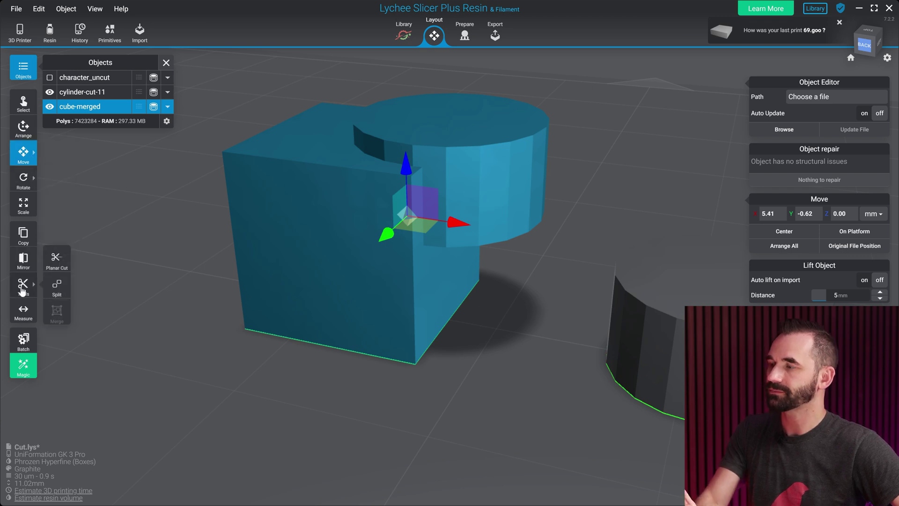
# Planar-cut the merged object below the attached cylinder half, with the cutting plane lowered to about Z -2.06
pyautogui.click(57, 260)
pyautogui.moveTo(406, 142); pyautogui.dragTo(419, 179)
pyautogui.moveTo(508, 216); pyautogui.dragTo(517, 187, button='right')
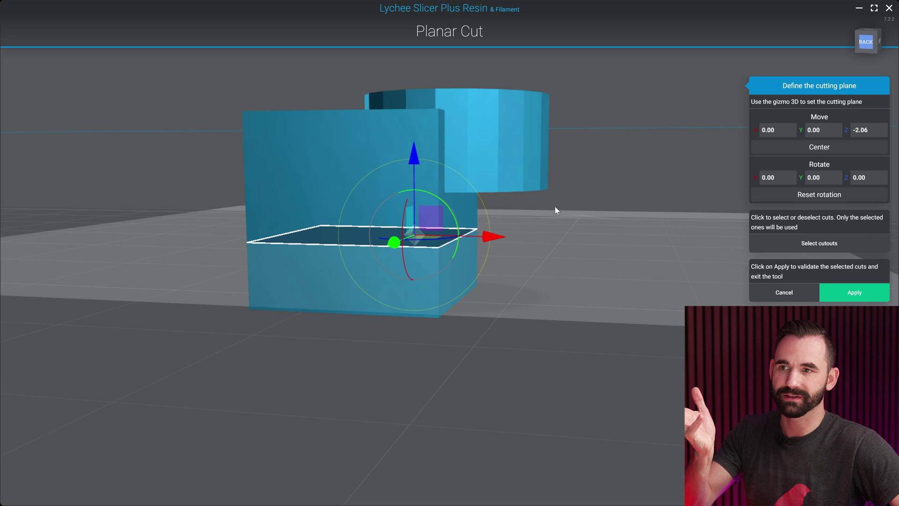
pyautogui.click(842, 289)
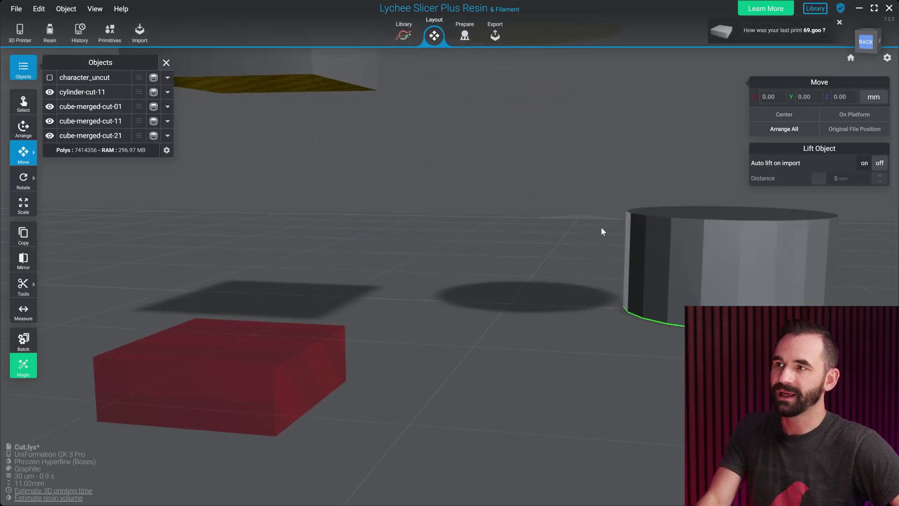
# Move the separated cube and cylinder pieces apart along the X axis
pyautogui.click(400, 190)
pyautogui.moveTo(460, 200); pyautogui.dragTo(280, 180)
pyautogui.click(467, 183)
pyautogui.moveTo(532, 175); pyautogui.dragTo(601, 178)
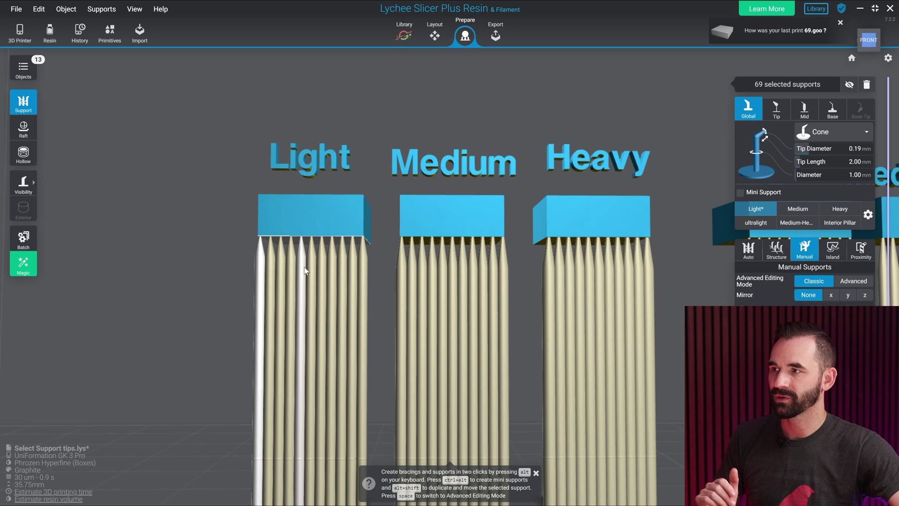
# Examine the tip diameter, tip length and shaft diameter of individual supports beneath the Light and Medium blocks
pyautogui.click(309, 269)
pyautogui.scroll(2, 398, 262)
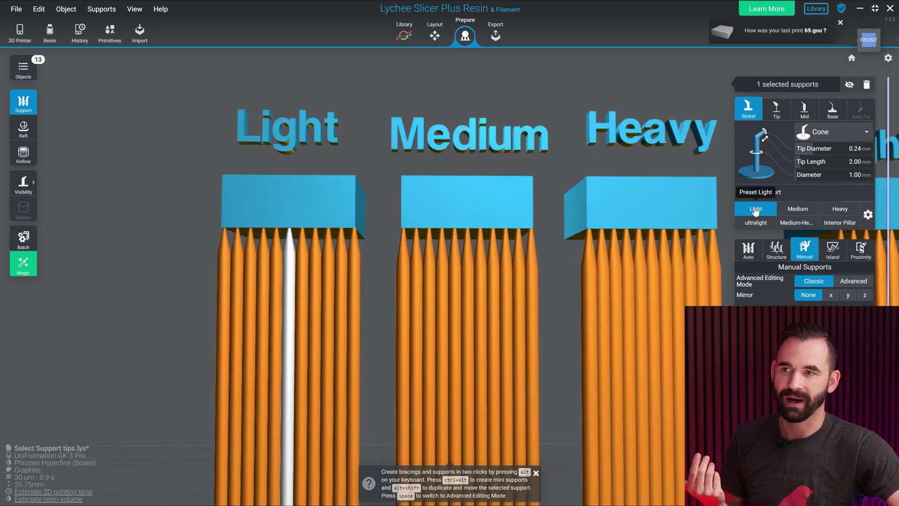
pyautogui.scroll(2, 365, 246)
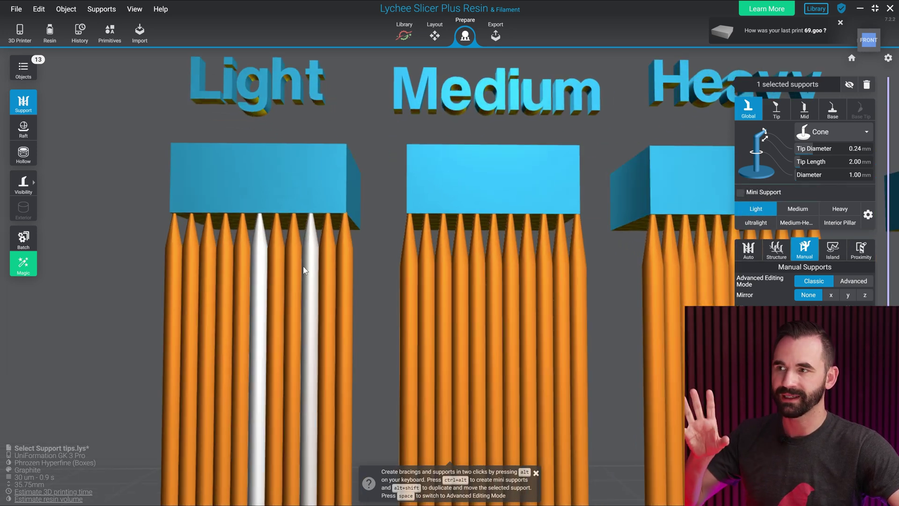
pyautogui.click(496, 284)
pyautogui.scroll(-3, 421, 262)
pyautogui.scroll(2, 309, 239)
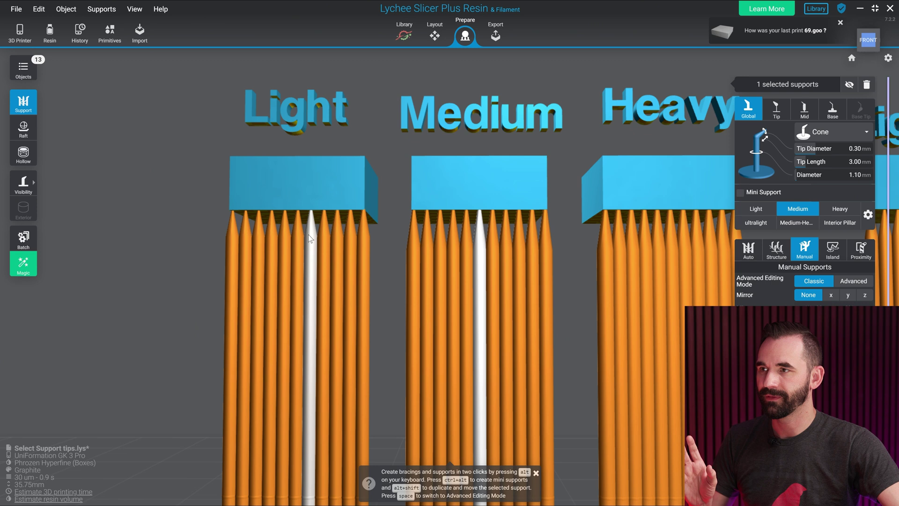
pyautogui.scroll(1, 304, 239)
pyautogui.click(289, 253)
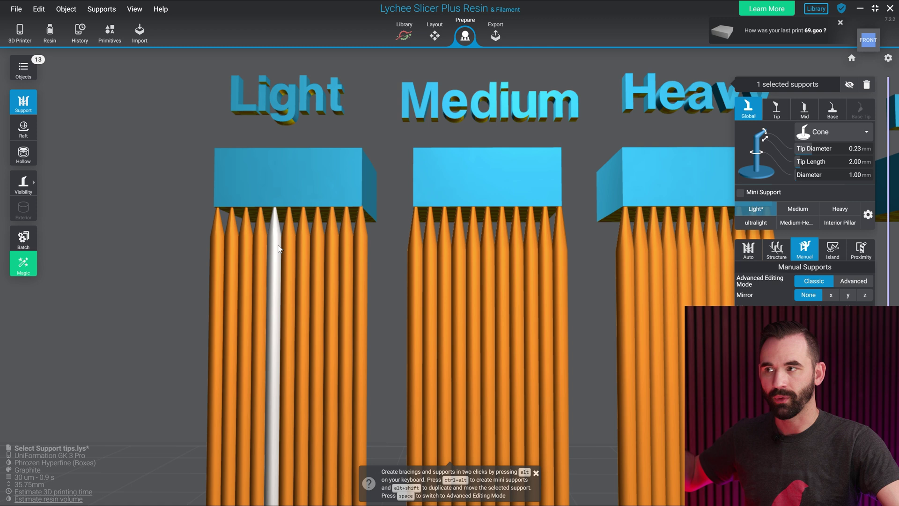
pyautogui.click(361, 273)
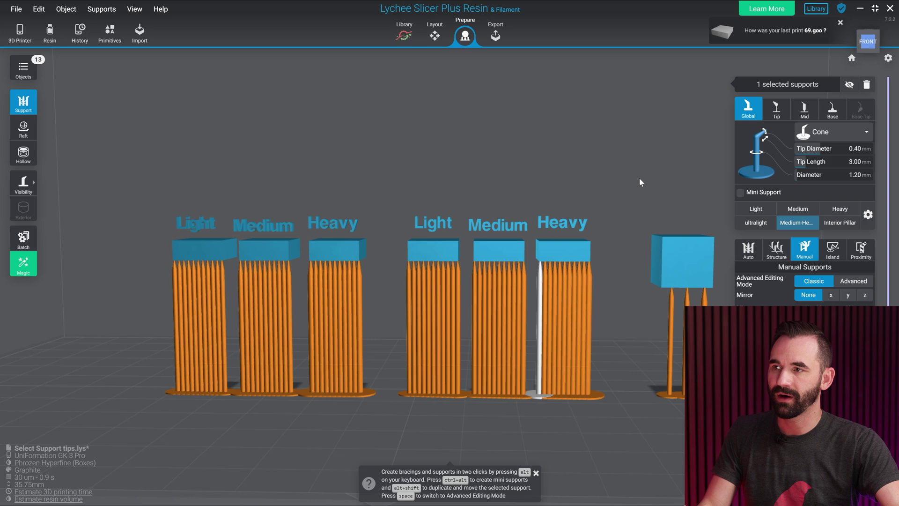
# Inspect the preset and dimensions of each of the three supports beneath the separate cube
pyautogui.moveTo(639, 178); pyautogui.dragTo(448, 138, button='middle')
pyautogui.scroll(2, 507, 279)
pyautogui.click(470, 287)
pyautogui.click(488, 290)
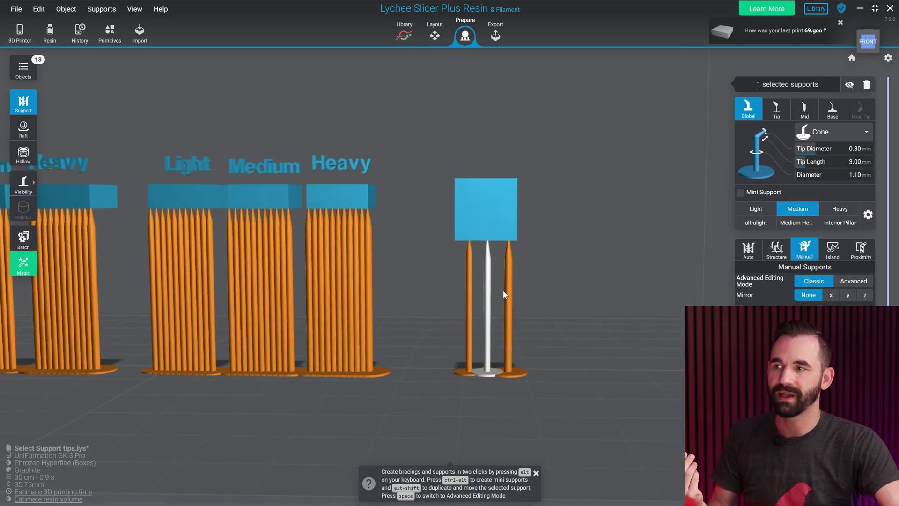
pyautogui.click(508, 283)
pyautogui.moveTo(547, 239); pyautogui.dragTo(635, 274, button='right')
pyautogui.scroll(-5, 635, 274)
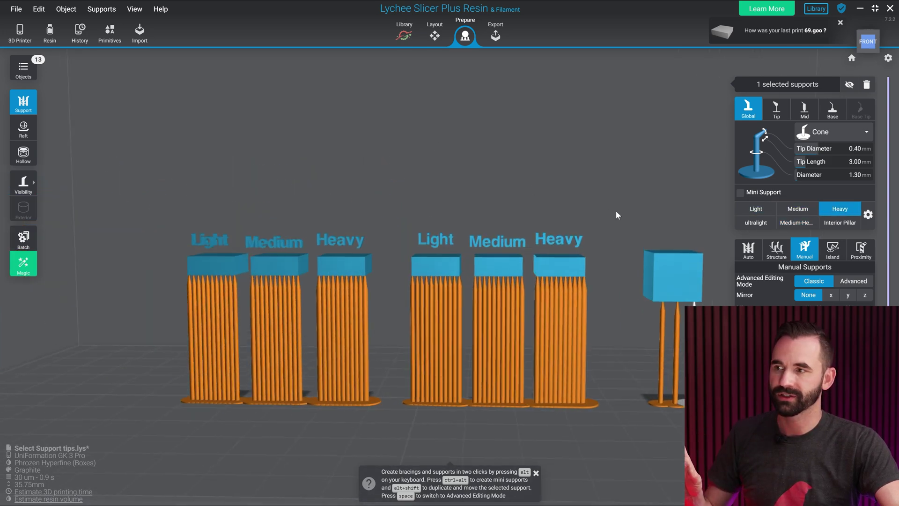
# Clear the current support selection and select all supports that exactly match the Medium preset
pyautogui.click(540, 189)
pyautogui.click(66, 9)
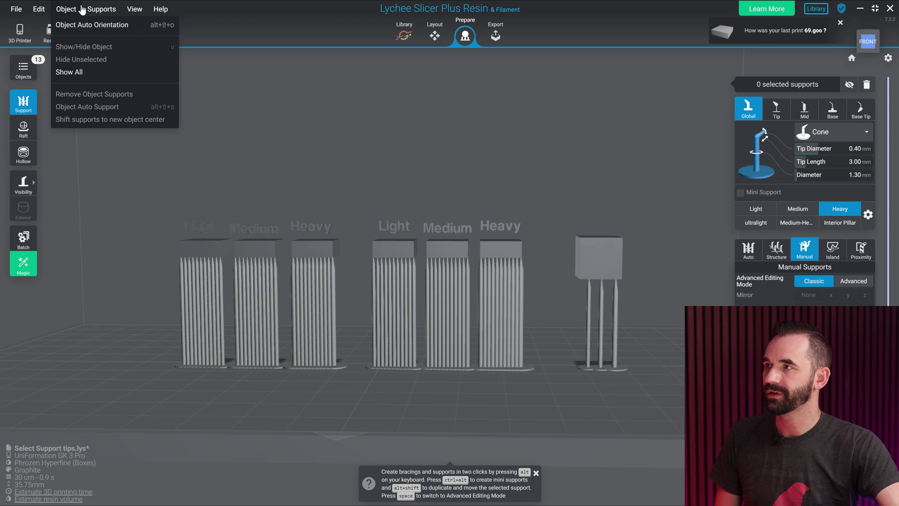
pyautogui.moveTo(109, 10)
pyautogui.moveTo(134, 132)
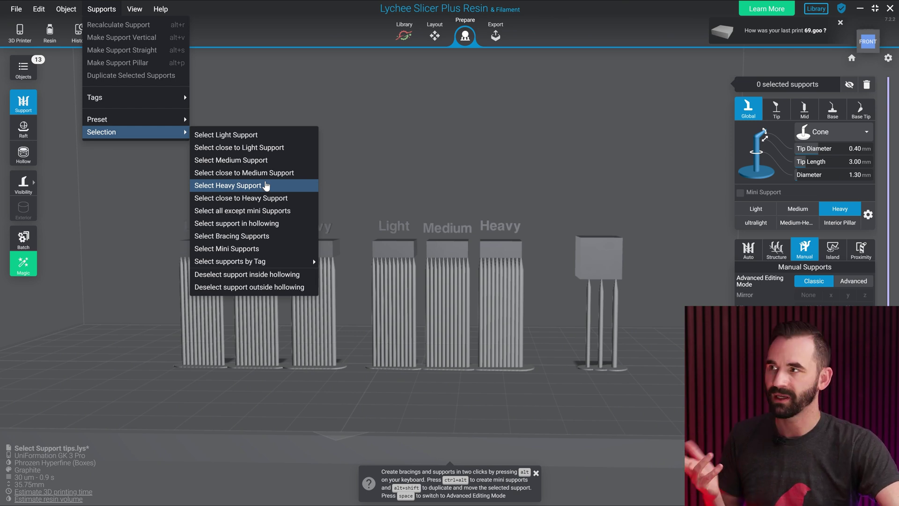
pyautogui.click(265, 184)
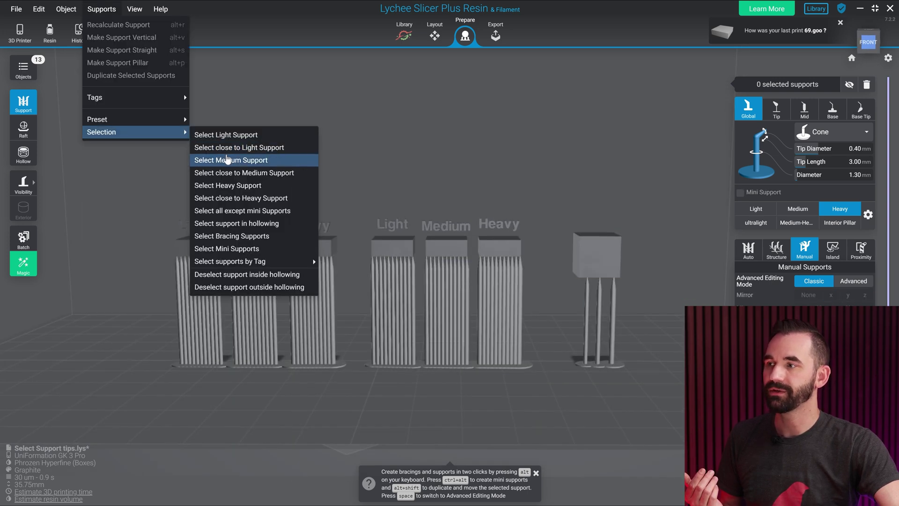
pyautogui.click(227, 159)
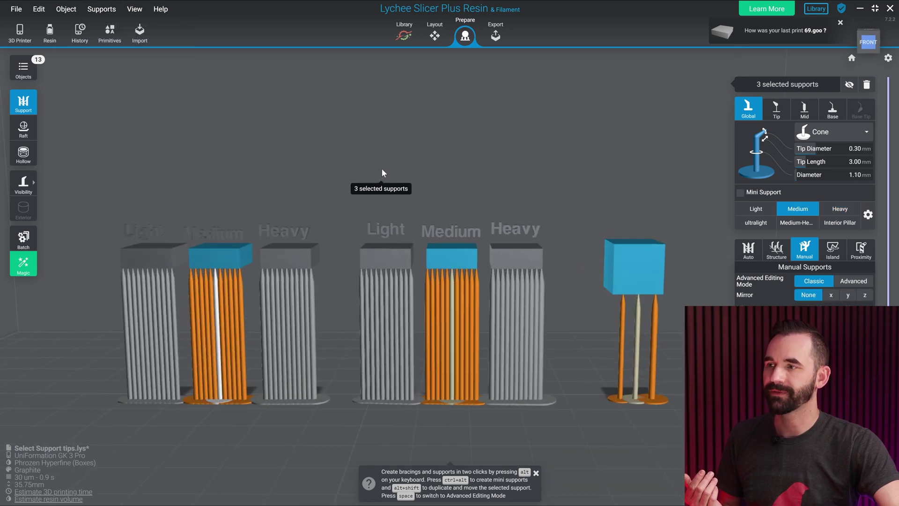
# Clear the selection and select all supports that exactly match the Light preset
pyautogui.click(321, 116)
pyautogui.click(116, 13)
pyautogui.moveTo(135, 129)
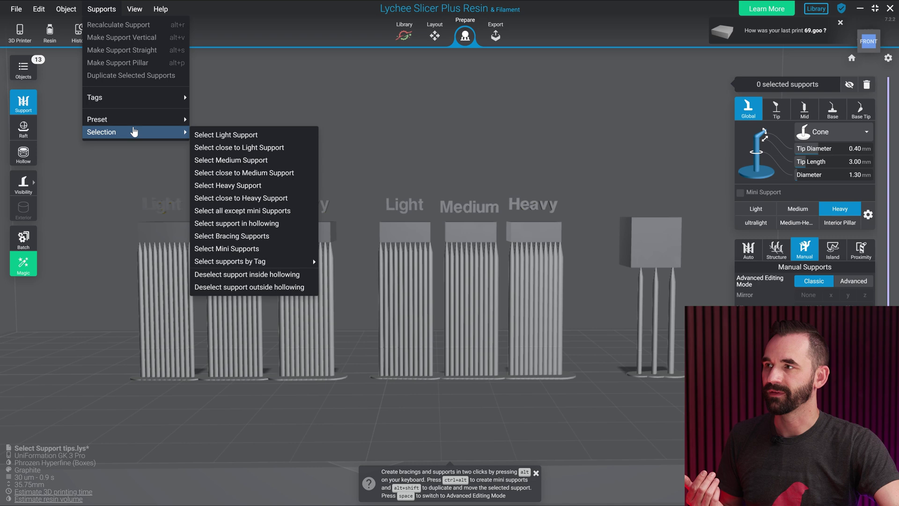
pyautogui.click(239, 139)
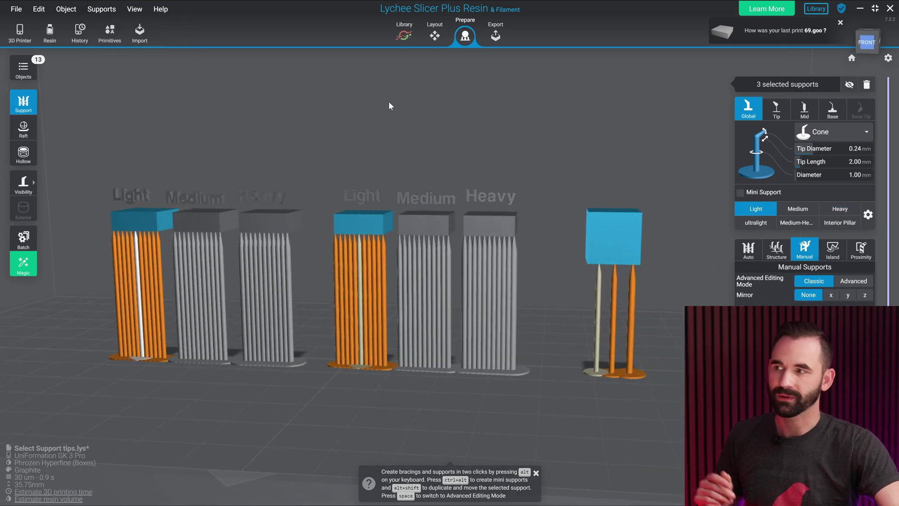
# Clear the selection and select all supports that are close to the Medium preset across every object
pyautogui.click(389, 102)
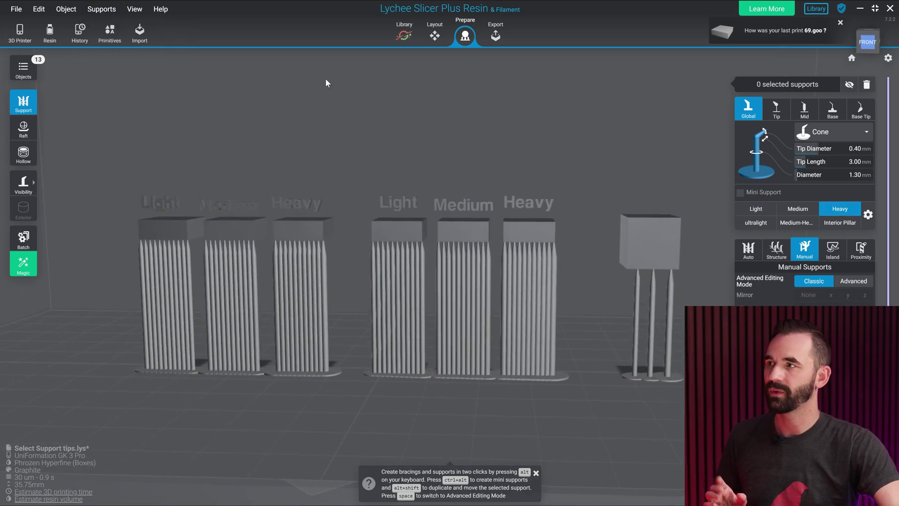
pyautogui.click(107, 14)
pyautogui.moveTo(150, 136)
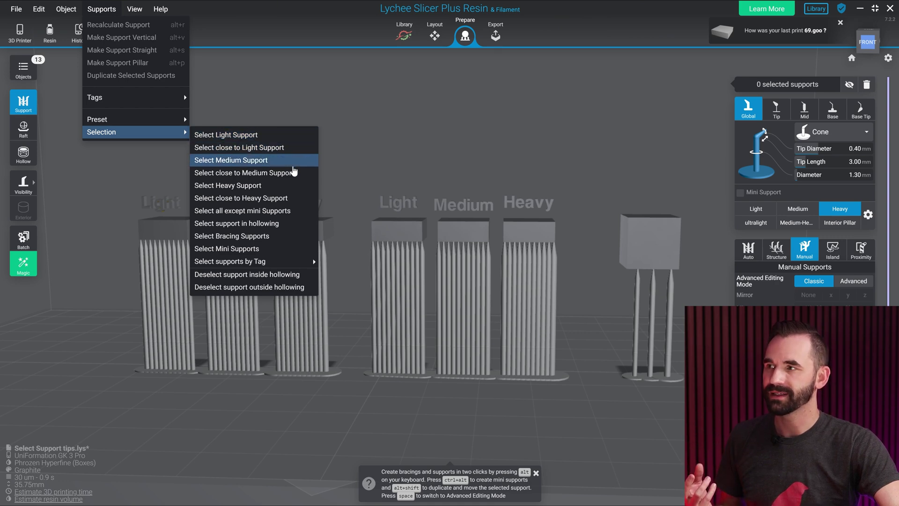
pyautogui.click(295, 174)
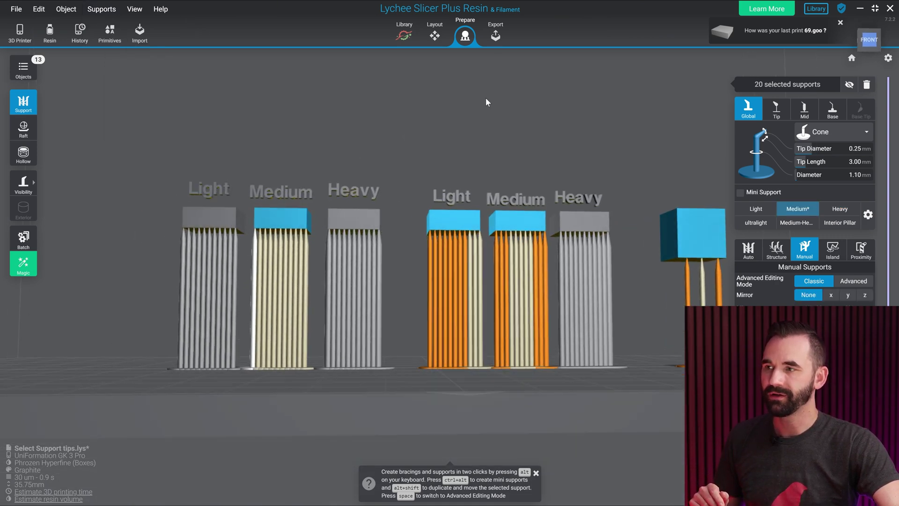
pyautogui.moveTo(485, 101); pyautogui.dragTo(432, 124, button='right')
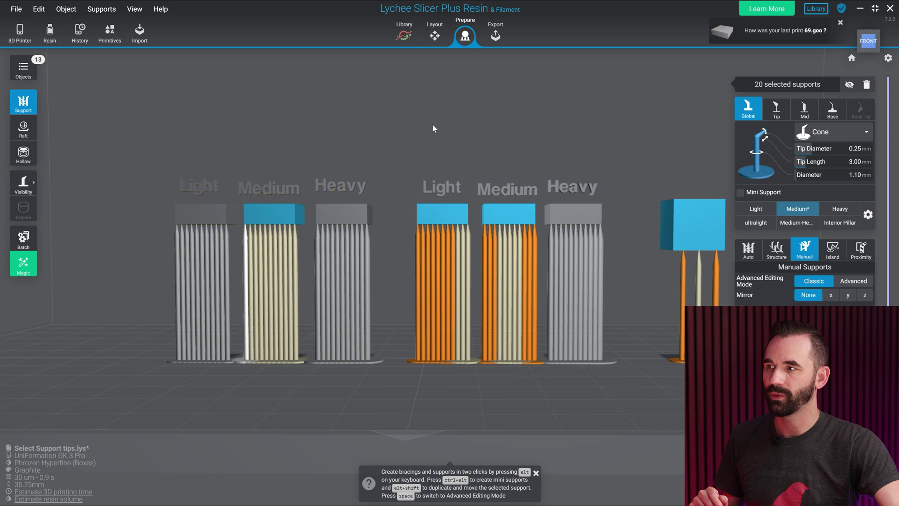
pyautogui.moveTo(454, 164); pyautogui.dragTo(313, 167, button='middle')
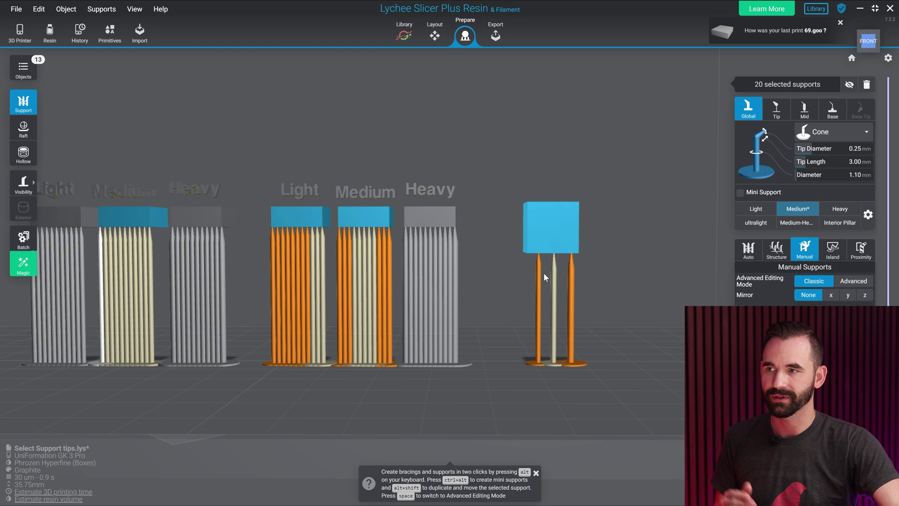
pyautogui.scroll(2, 412, 158)
pyautogui.moveTo(412, 158); pyautogui.dragTo(515, 152, button='middle')
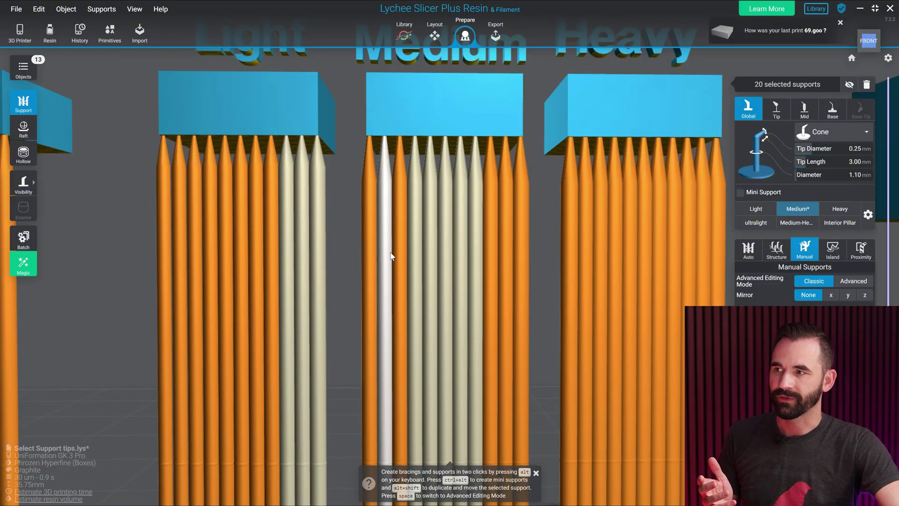
# Compare the diameter and assigned preset of neighbouring supports beneath the second group's Light and Medium blocks
pyautogui.click(414, 262)
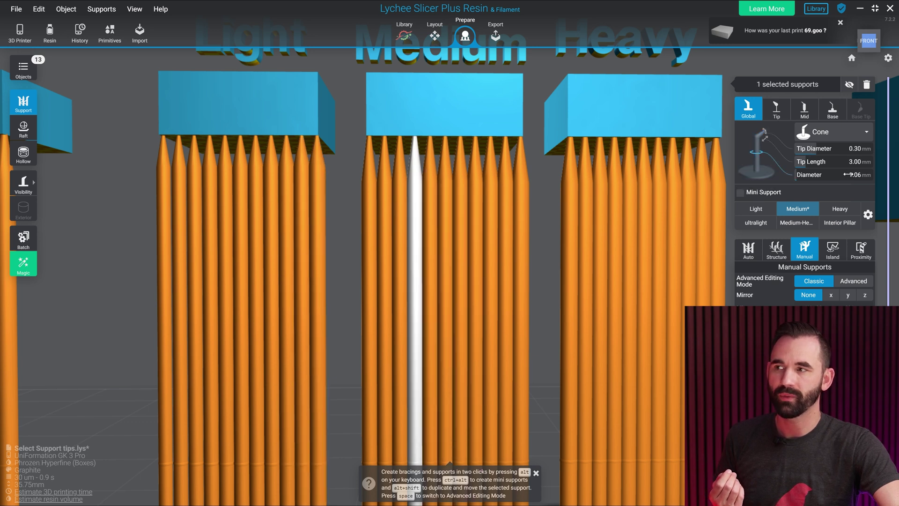
pyautogui.click(316, 251)
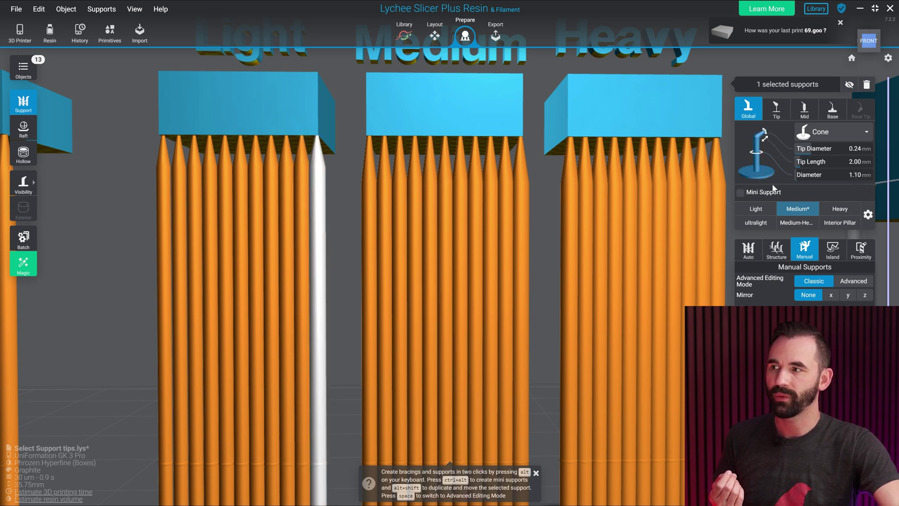
pyautogui.click(302, 249)
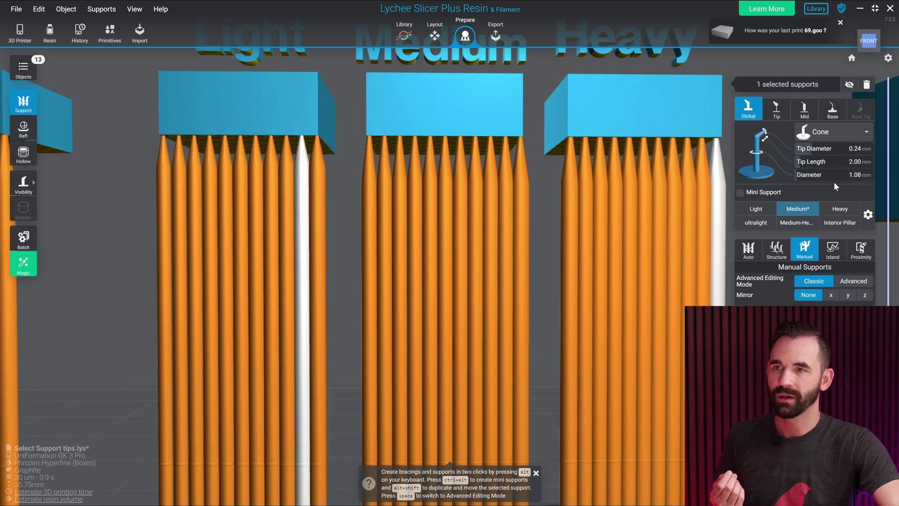
pyautogui.click(288, 260)
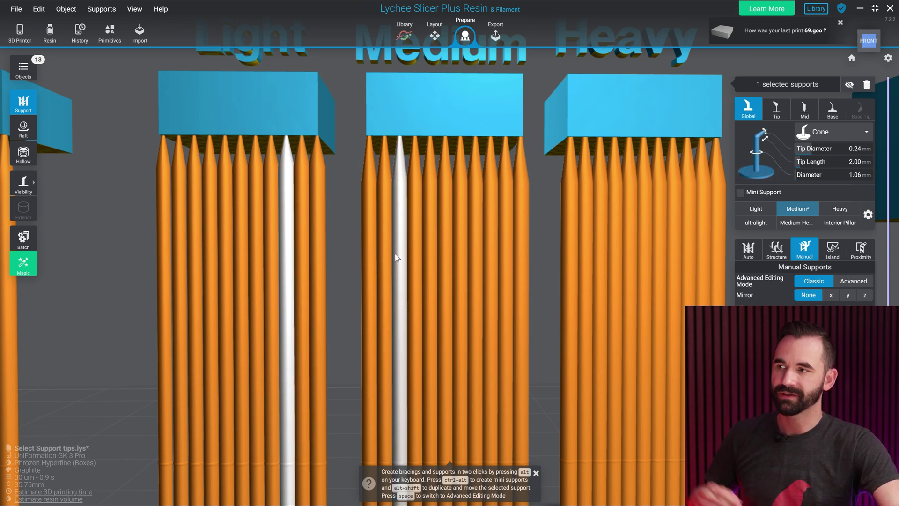
pyautogui.click(366, 266)
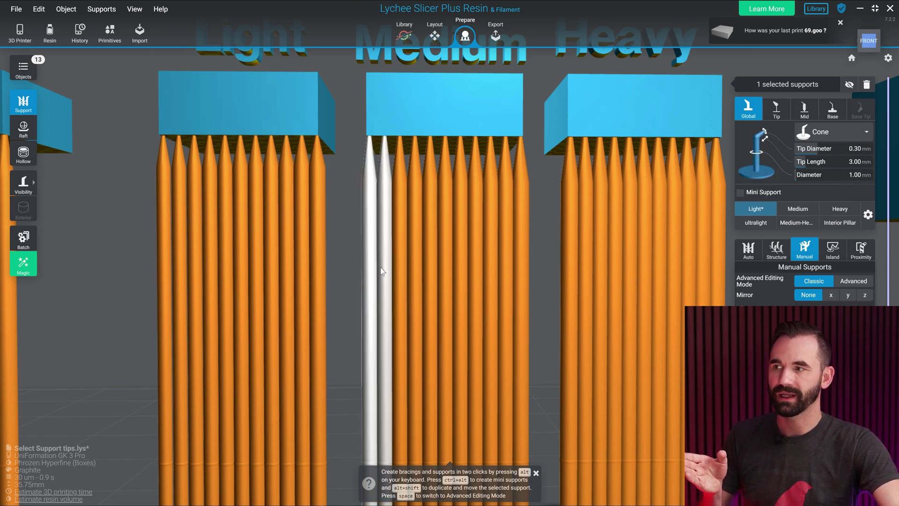
pyautogui.click(380, 267)
pyautogui.click(413, 271)
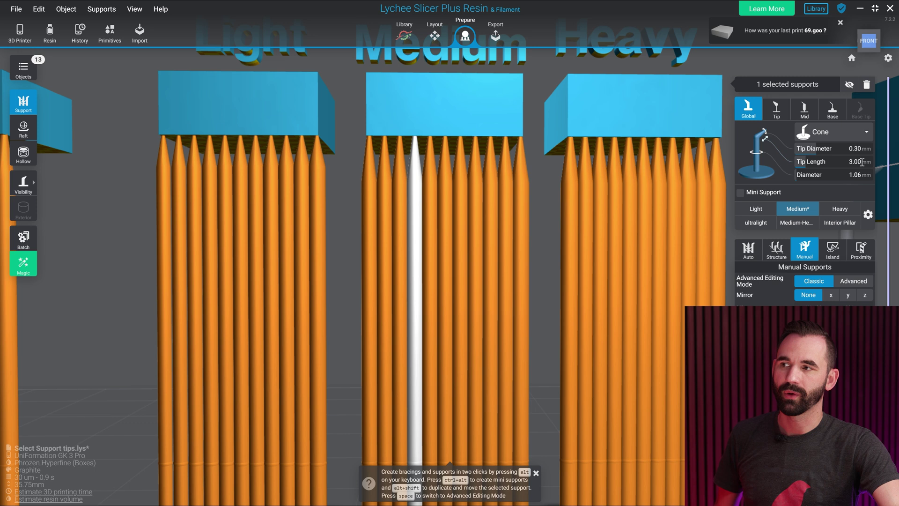
pyautogui.click(448, 280)
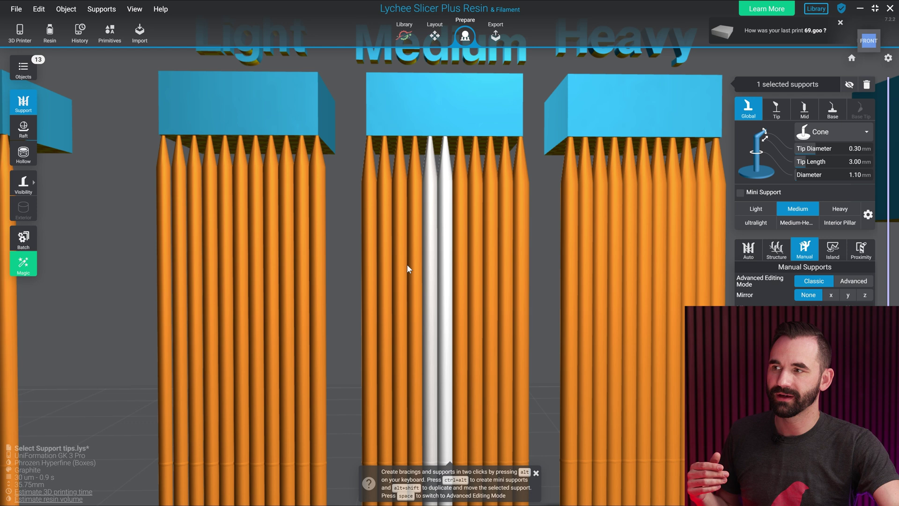
pyautogui.click(415, 274)
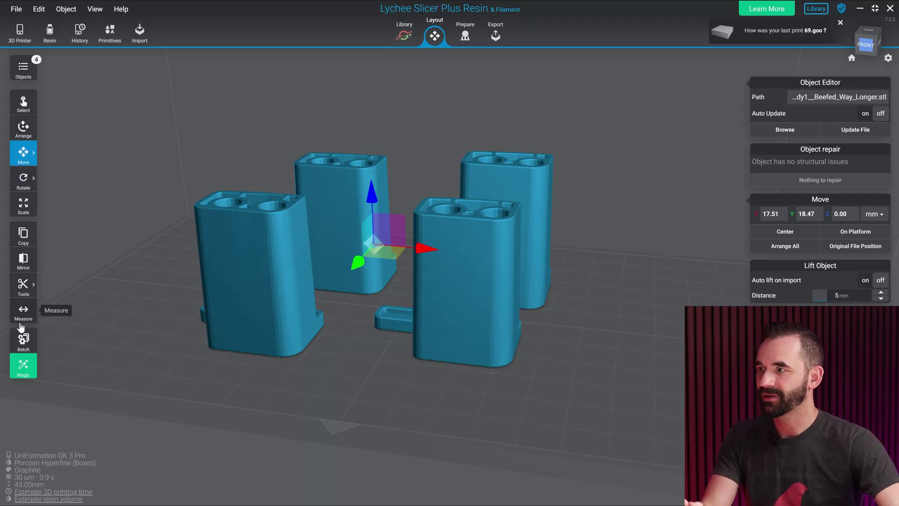
# Measure the length of a holder's base rail from one end face to the other
pyautogui.click(22, 321)
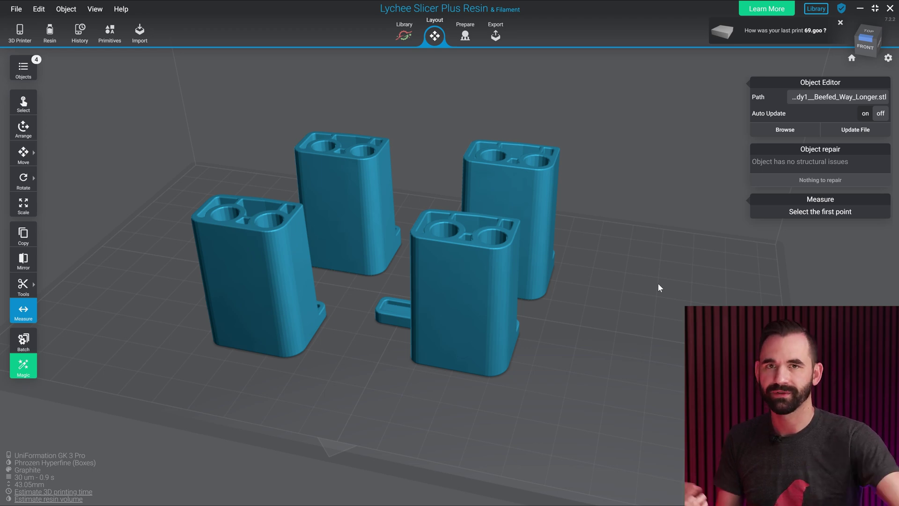
pyautogui.moveTo(580, 294); pyautogui.dragTo(749, 319, button='right')
pyautogui.scroll(10, 530, 411)
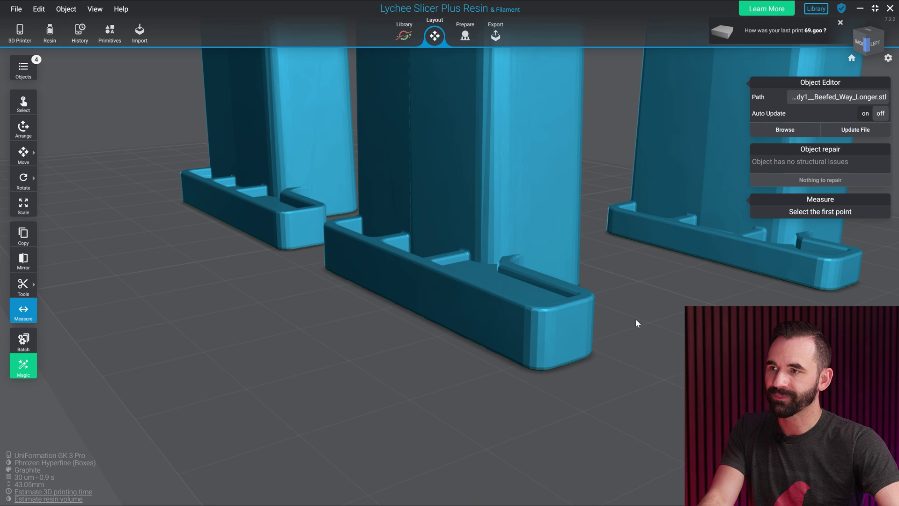
pyautogui.click(560, 313)
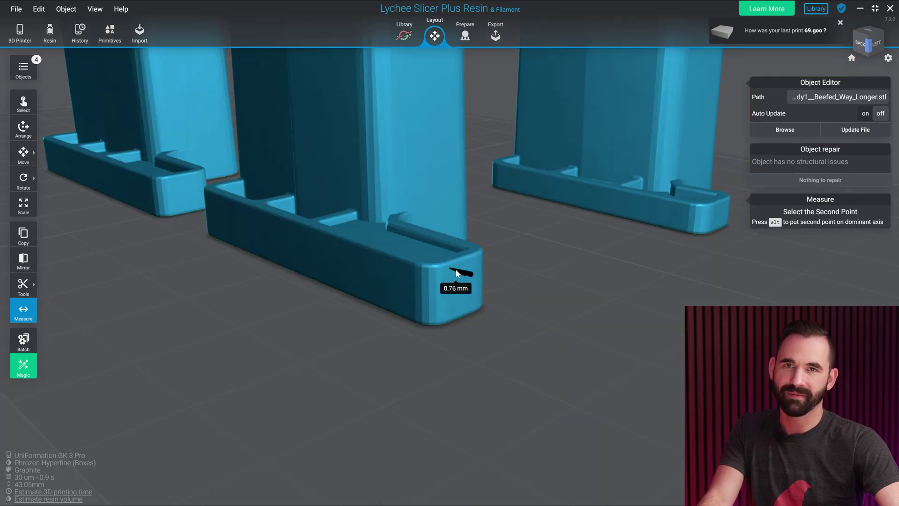
pyautogui.moveTo(319, 315); pyautogui.dragTo(589, 322, button='right')
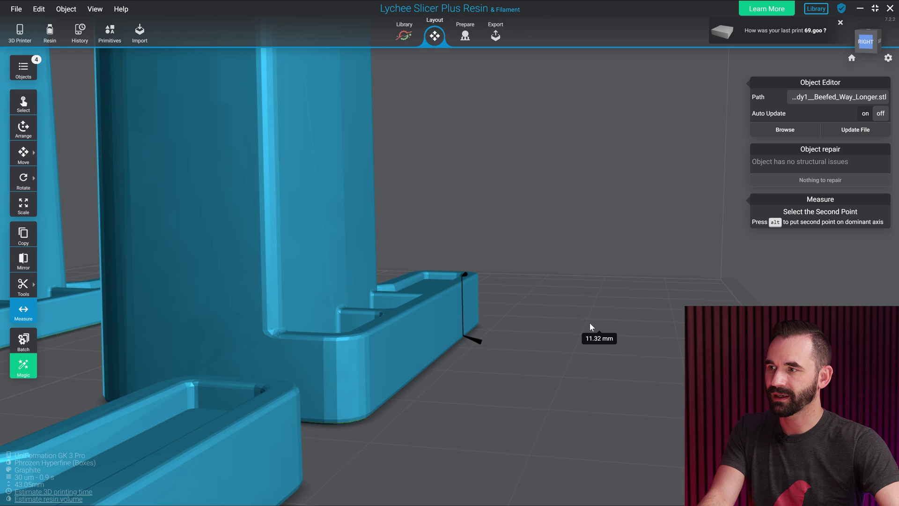
pyautogui.click(317, 348)
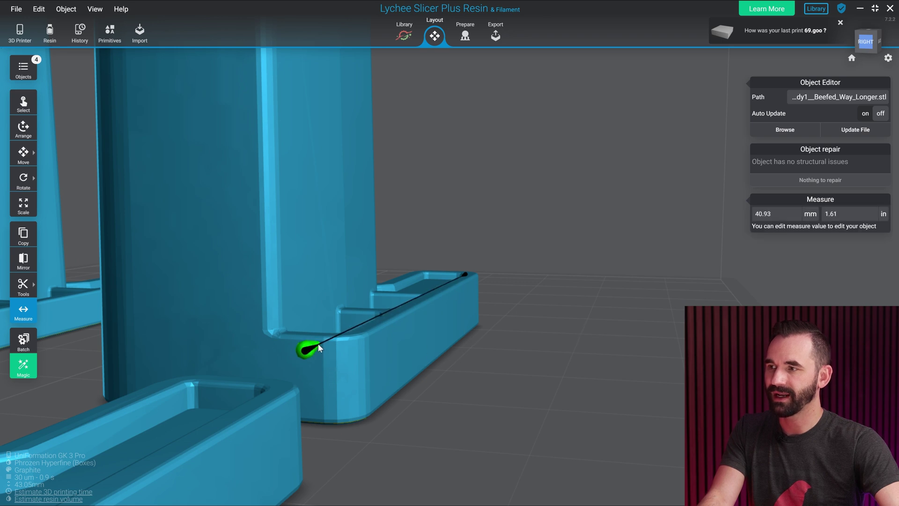
pyautogui.moveTo(318, 347); pyautogui.dragTo(469, 392)
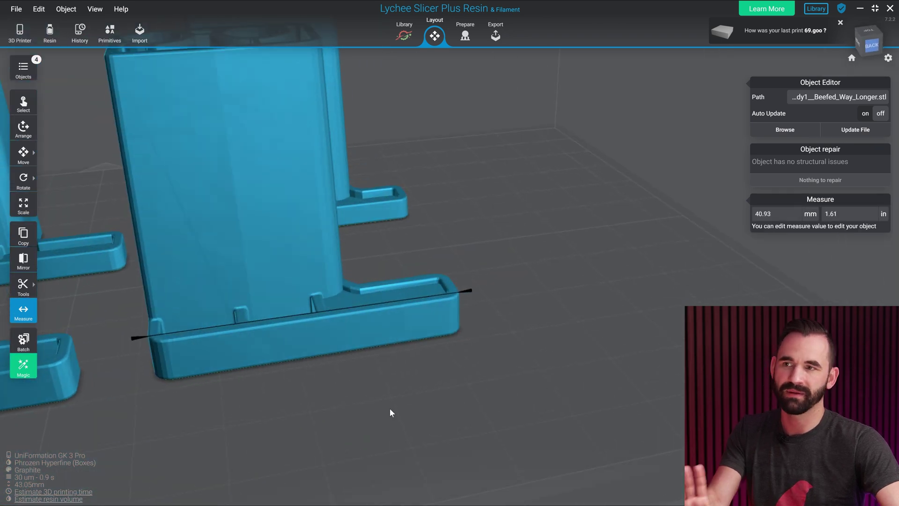
# Measure a neighbouring holder's base rail from the end face to the far end on the opposite side
pyautogui.moveTo(369, 411); pyautogui.dragTo(635, 393, button='right')
pyautogui.moveTo(635, 393); pyautogui.dragTo(553, 313)
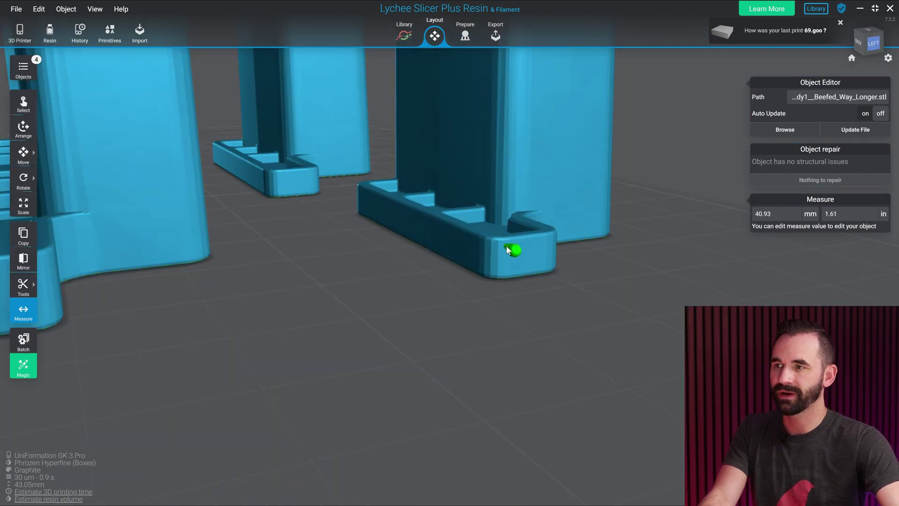
pyautogui.click(525, 241)
pyautogui.moveTo(651, 270); pyautogui.dragTo(401, 305)
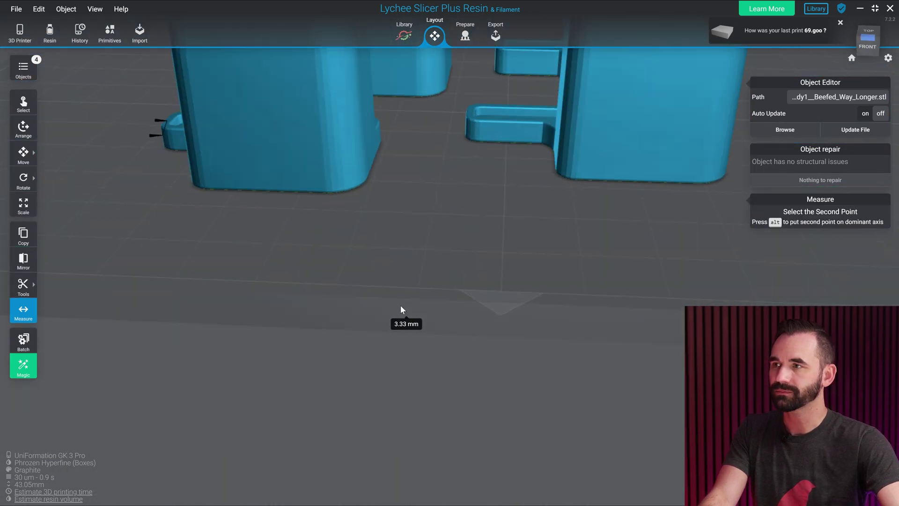
pyautogui.moveTo(400, 305); pyautogui.dragTo(519, 439, button='right')
pyautogui.scroll(3, 591, 332)
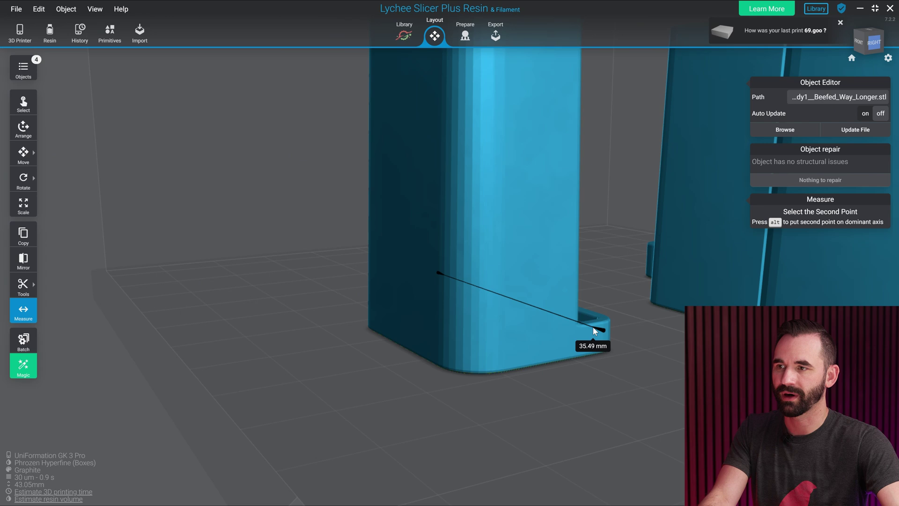
pyautogui.click(591, 327)
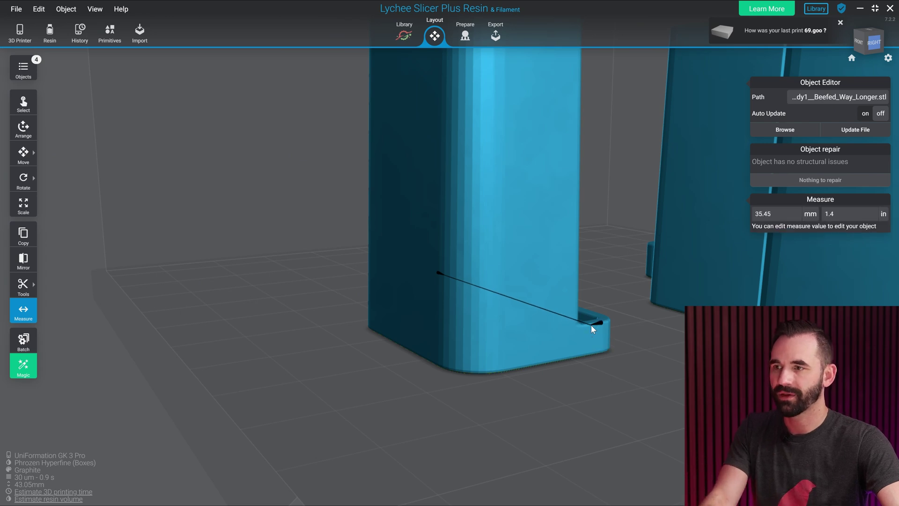
pyautogui.moveTo(591, 325); pyautogui.dragTo(678, 376)
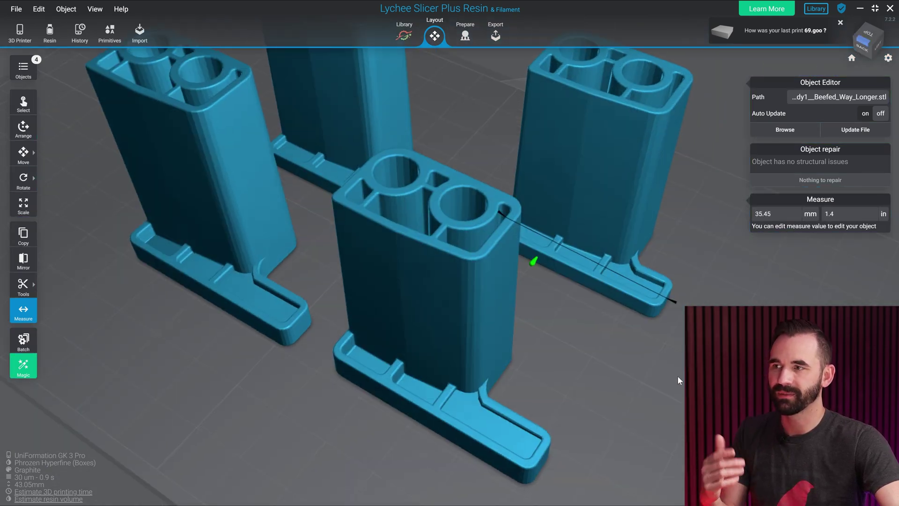
# Measure the diameter of a round hole in the top of a holder from one inner wall to the opposite wall
pyautogui.moveTo(678, 375); pyautogui.dragTo(838, 431, button='right')
pyautogui.scroll(-5, 523, 345)
pyautogui.scroll(2, 561, 404)
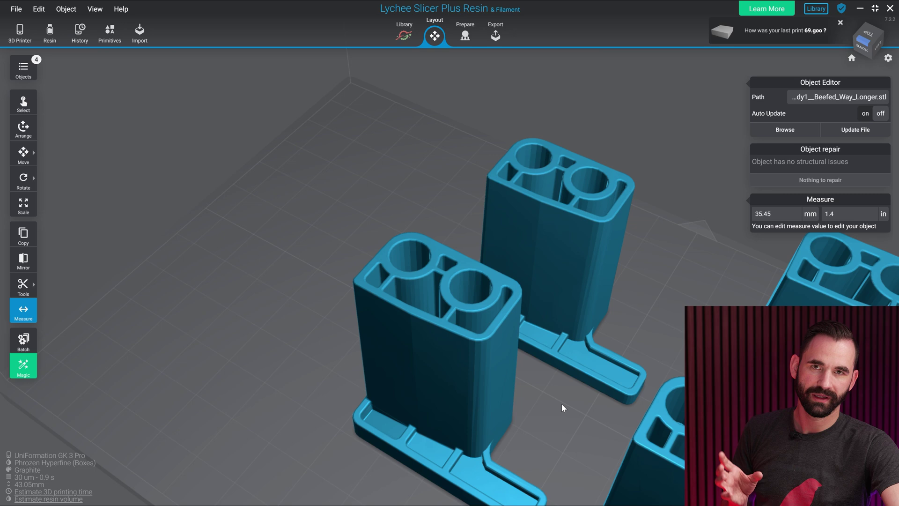
pyautogui.scroll(5, 373, 235)
pyautogui.moveTo(418, 243); pyautogui.dragTo(502, 263)
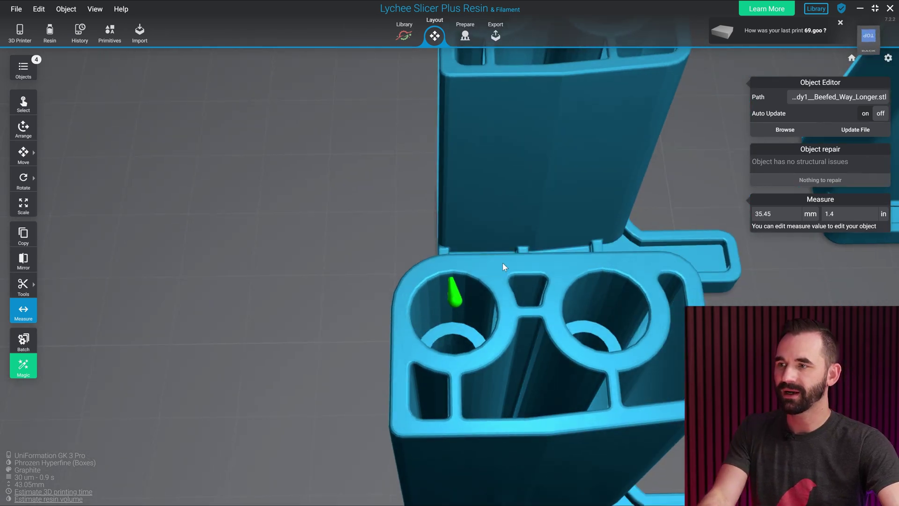
pyautogui.scroll(3, 458, 327)
pyautogui.moveTo(460, 330); pyautogui.dragTo(453, 314)
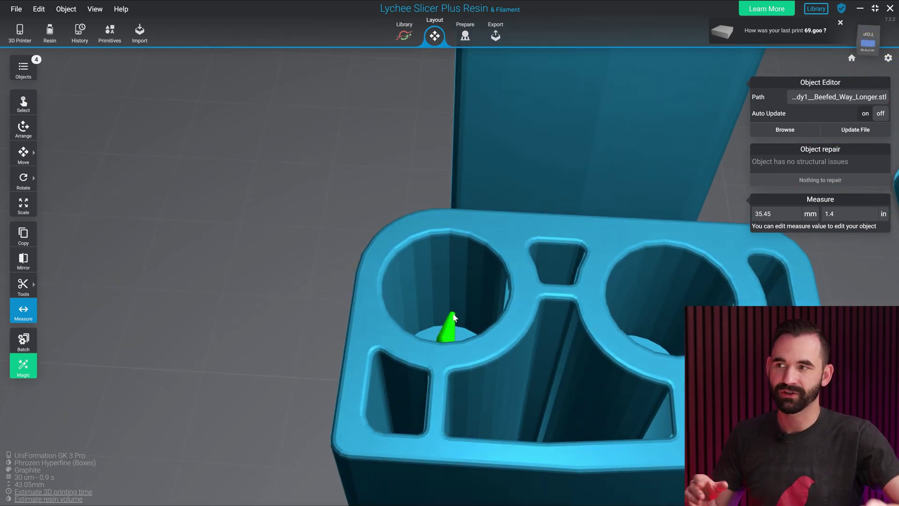
pyautogui.scroll(-5, 453, 317)
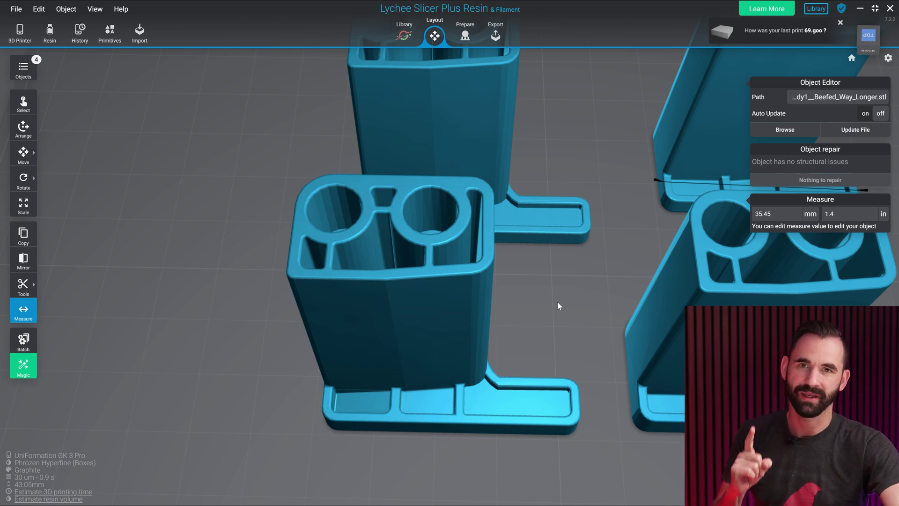
pyautogui.moveTo(386, 252); pyautogui.dragTo(424, 296)
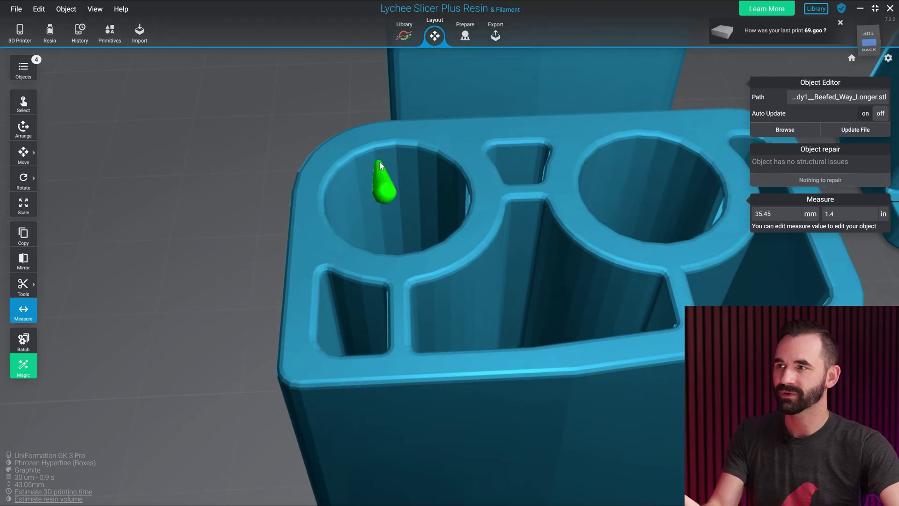
pyautogui.moveTo(379, 161); pyautogui.dragTo(396, 150)
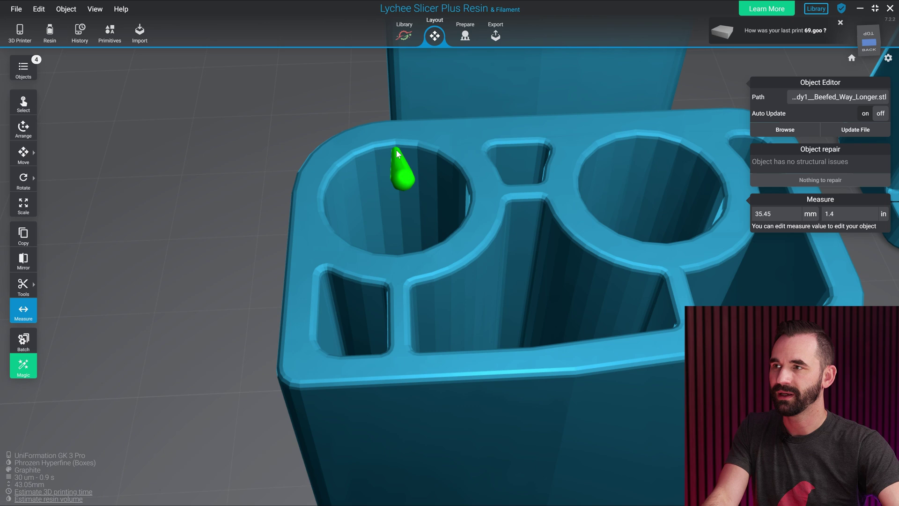
pyautogui.click(397, 150)
pyautogui.moveTo(403, 162); pyautogui.dragTo(688, 254, button='right')
pyautogui.moveTo(688, 254); pyautogui.dragTo(479, 272, button='middle')
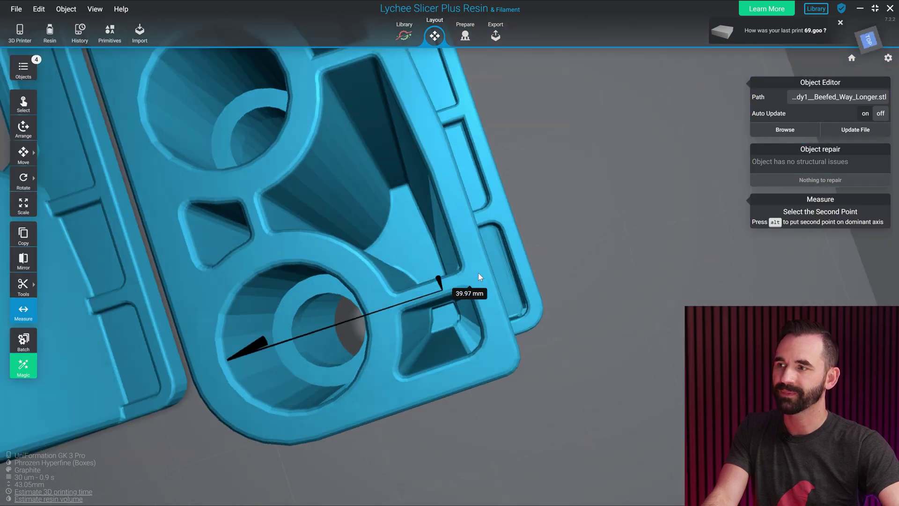
pyautogui.moveTo(478, 272); pyautogui.dragTo(464, 205, button='right')
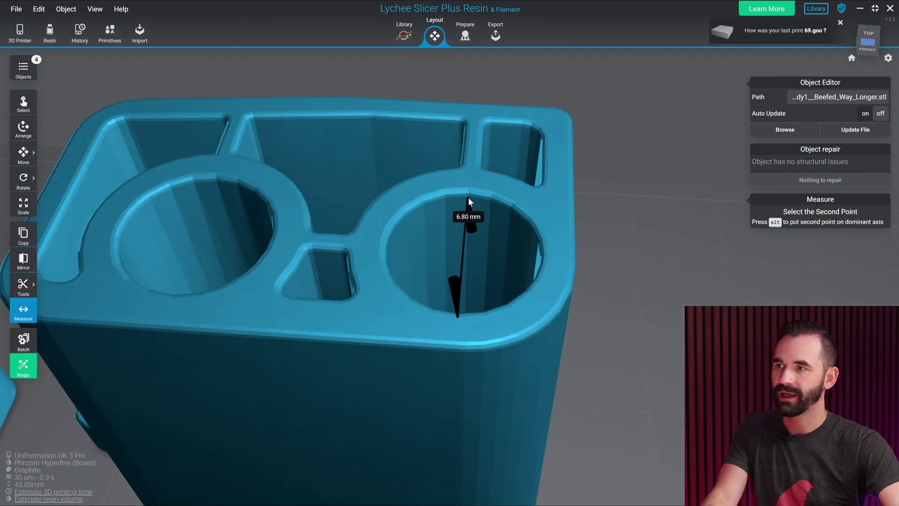
pyautogui.click(468, 198)
# Set the measured hole diameter to 7.2 mm to rescale the holder, and check the resized model
pyautogui.moveTo(510, 226); pyautogui.dragTo(568, 241, button='right')
pyautogui.moveTo(759, 227); pyautogui.dragTo(611, 310, button='right')
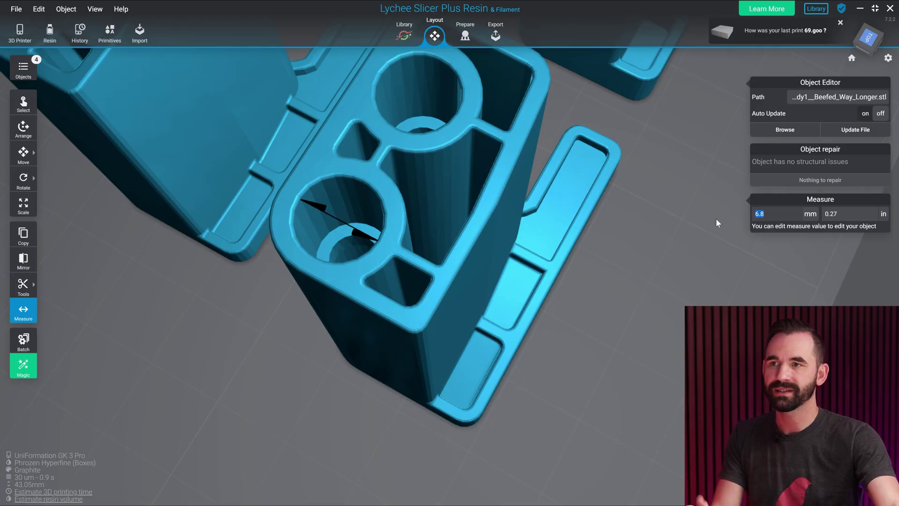
pyautogui.write('7')
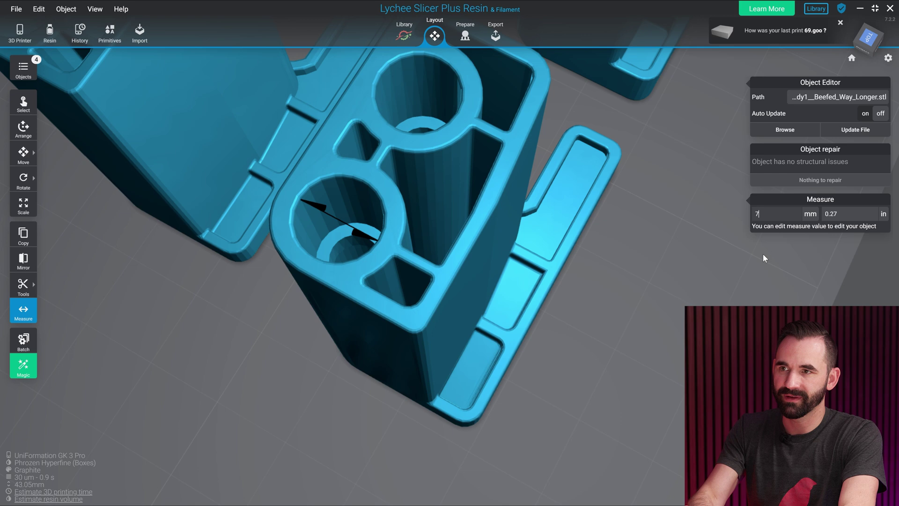
pyautogui.write('.2')
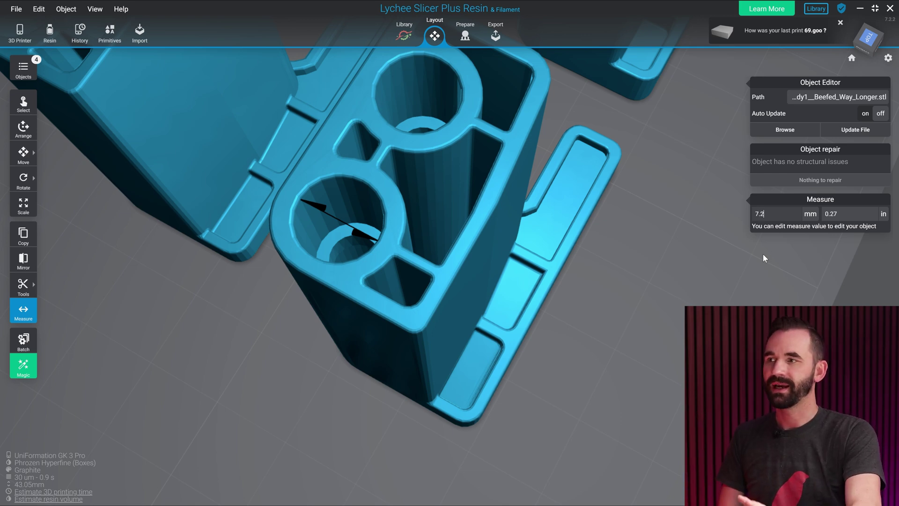
pyautogui.press('Return')
pyautogui.moveTo(707, 225); pyautogui.dragTo(519, 254)
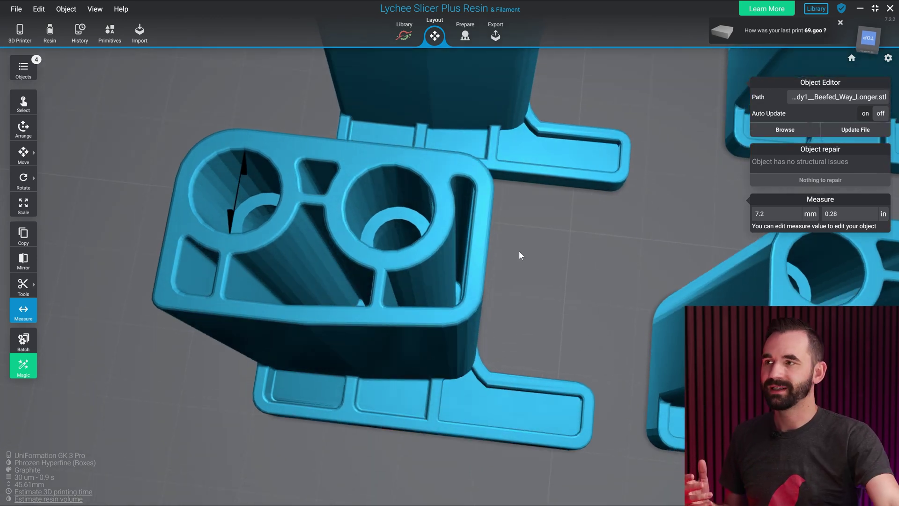
pyautogui.moveTo(600, 248); pyautogui.dragTo(614, 281, button='right')
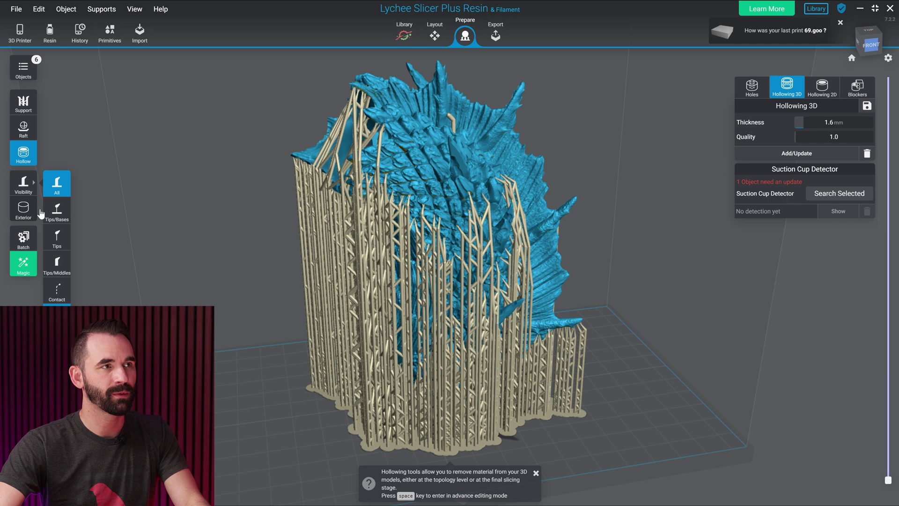
# Switch the hollowed creature model to interior view, inspect its drain holes and internal supports, and go to the Export stage
pyautogui.click(28, 202)
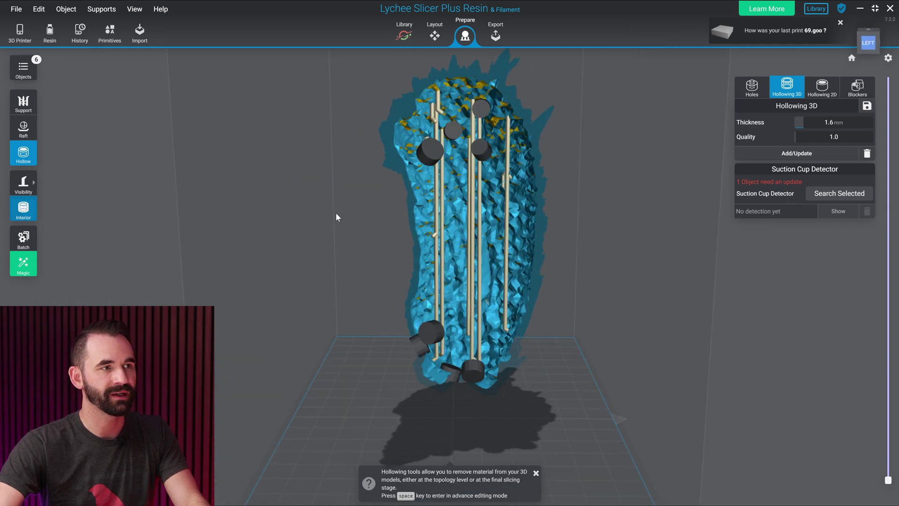
pyautogui.moveTo(231, 227); pyautogui.dragTo(282, 207)
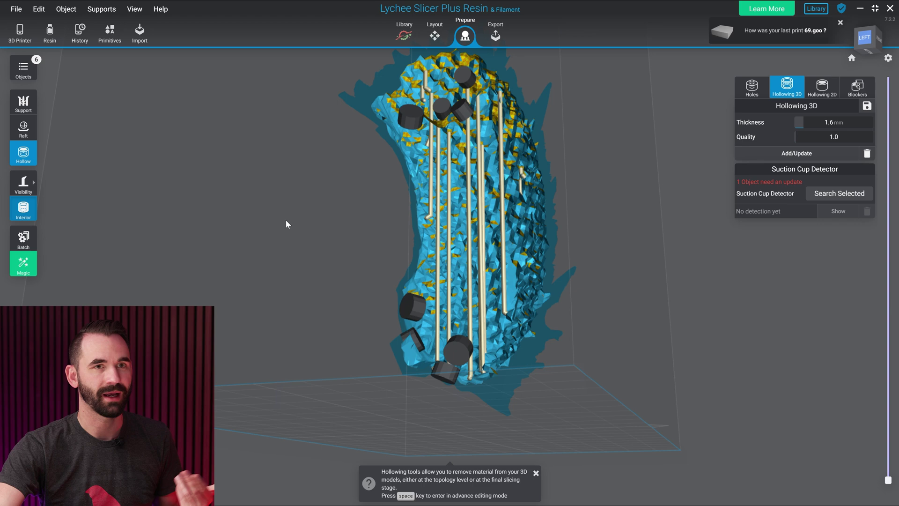
pyautogui.moveTo(611, 192); pyautogui.dragTo(569, 212, button='right')
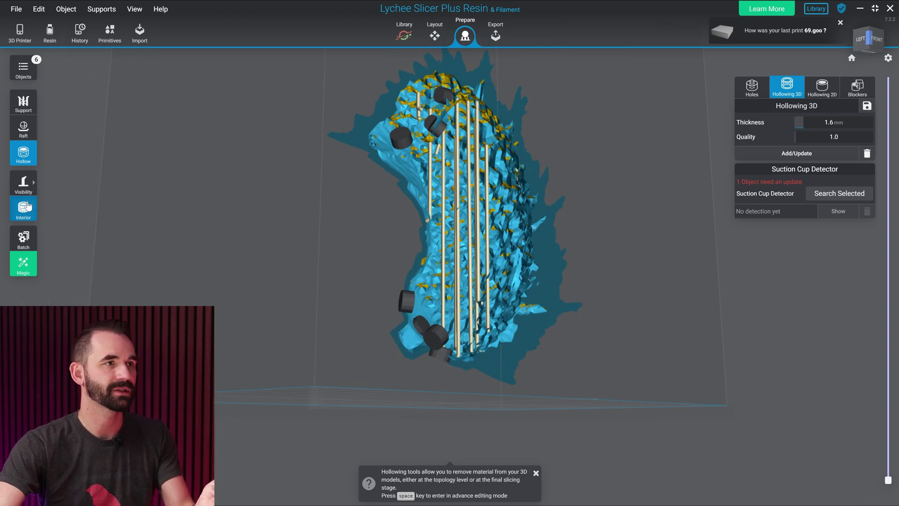
pyautogui.click(496, 36)
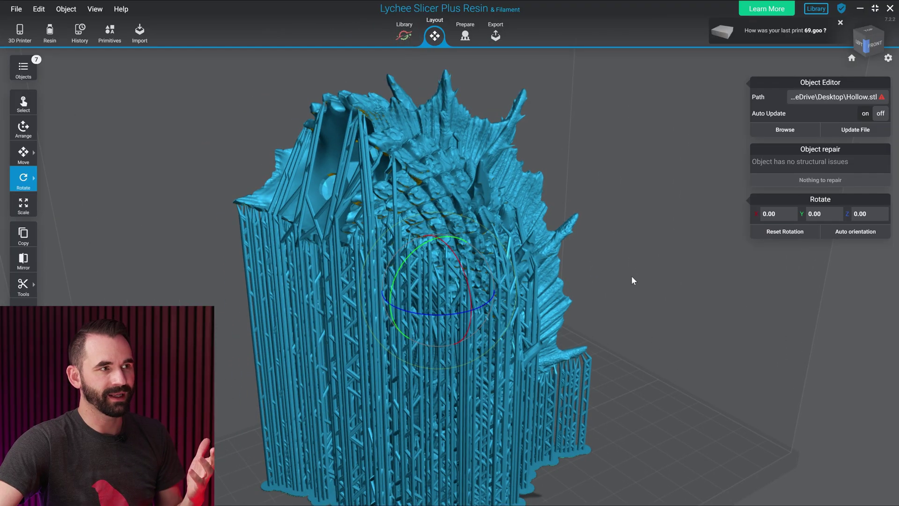
# Check the object list for the imported Hollow model and switch to the Prepare stage
pyautogui.moveTo(631, 276); pyautogui.dragTo(613, 277)
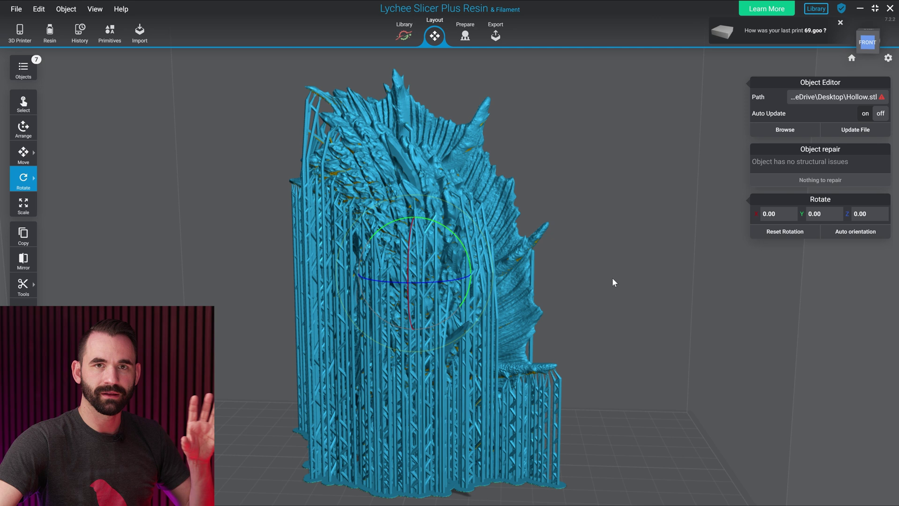
pyautogui.click(19, 70)
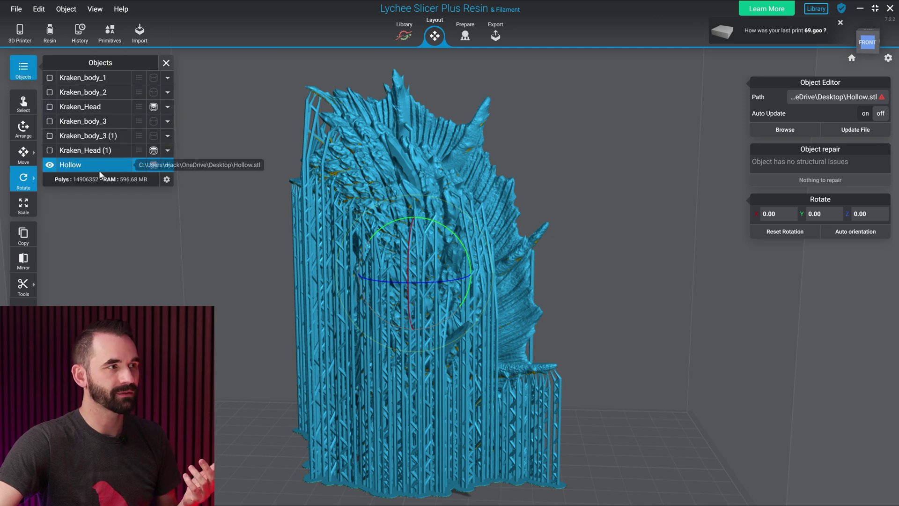
pyautogui.click(26, 71)
pyautogui.click(465, 36)
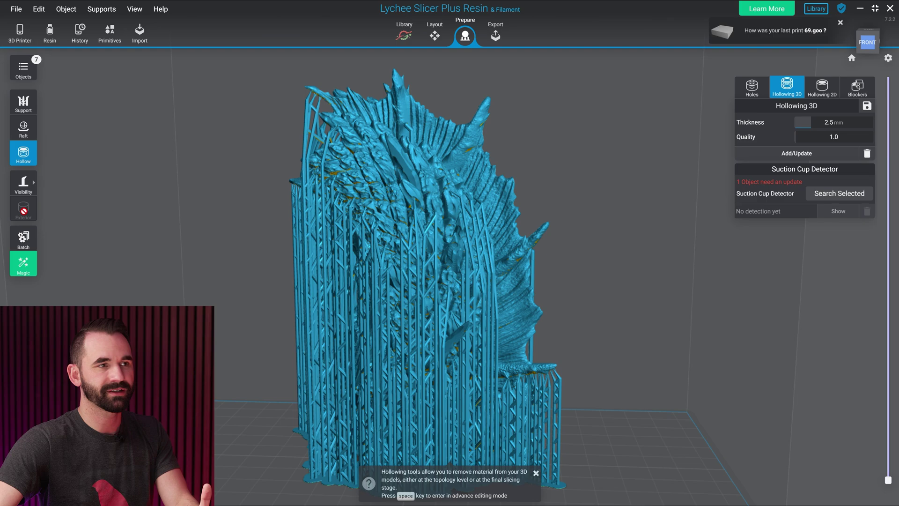
# Section the Hollow model at 82.38 mm, layer 2747, and examine its cavity and internal supports from below
pyautogui.moveTo(586, 206); pyautogui.dragTo(406, 257, button='right')
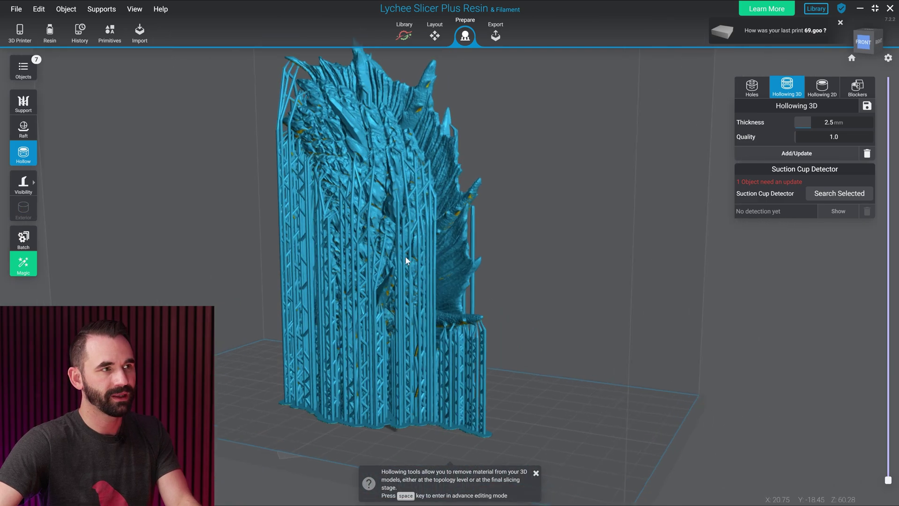
pyautogui.scroll(3, 406, 257)
pyautogui.moveTo(402, 215); pyautogui.dragTo(478, 243, button='right')
pyautogui.moveTo(888, 478); pyautogui.dragTo(889, 232)
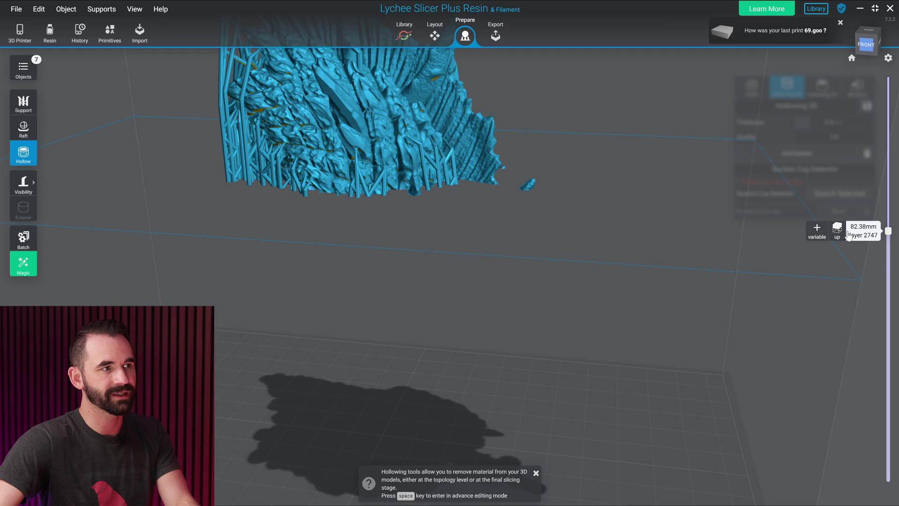
pyautogui.moveTo(646, 225); pyautogui.dragTo(634, 70, button='right')
pyautogui.scroll(3, 488, 234)
pyautogui.scroll(3, 487, 234)
pyautogui.moveTo(488, 234); pyautogui.dragTo(632, 218, button='middle')
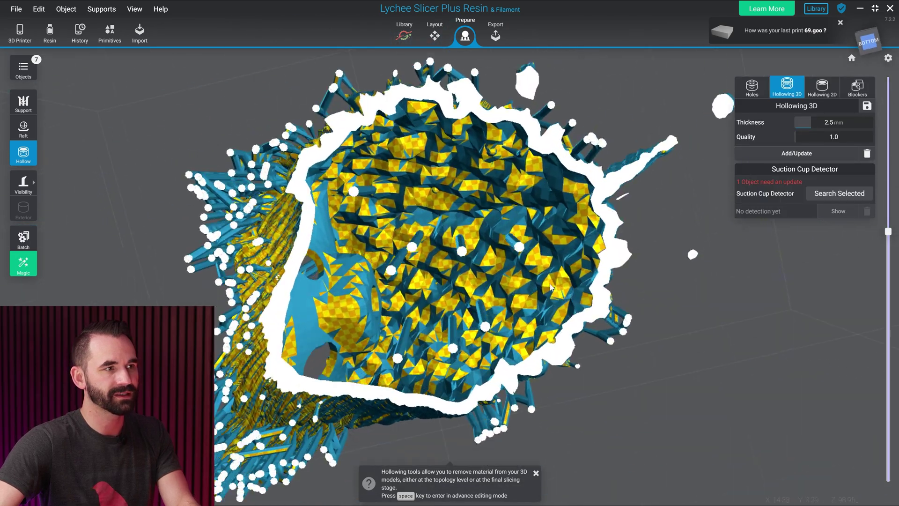
pyautogui.moveTo(632, 218); pyautogui.dragTo(586, 307, button='right')
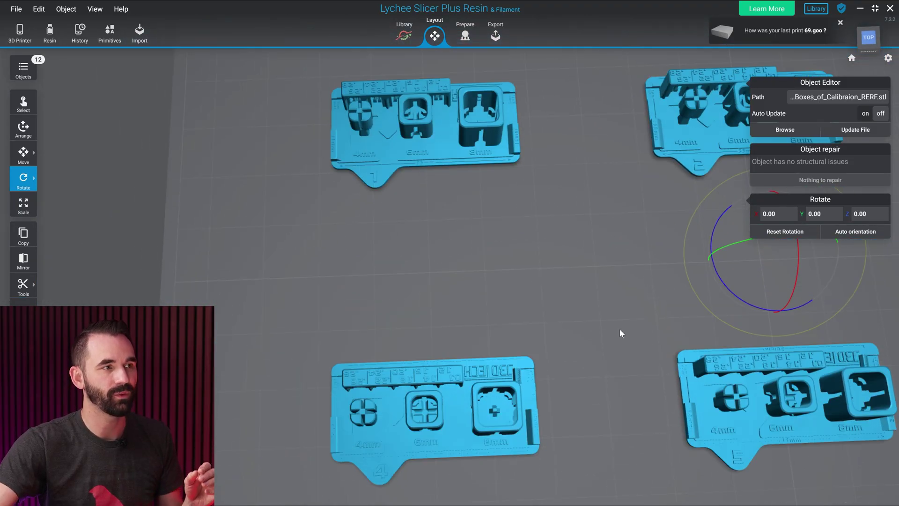
# Examine the numbered Boxes of Calibration plates arranged across the build plate, and go to the Export stage
pyautogui.scroll(2, 609, 337)
pyautogui.moveTo(558, 248); pyautogui.dragTo(556, 390, button='middle')
pyautogui.moveTo(556, 390); pyautogui.dragTo(584, 376, button='right')
pyautogui.moveTo(510, 235); pyautogui.dragTo(477, 198, button='right')
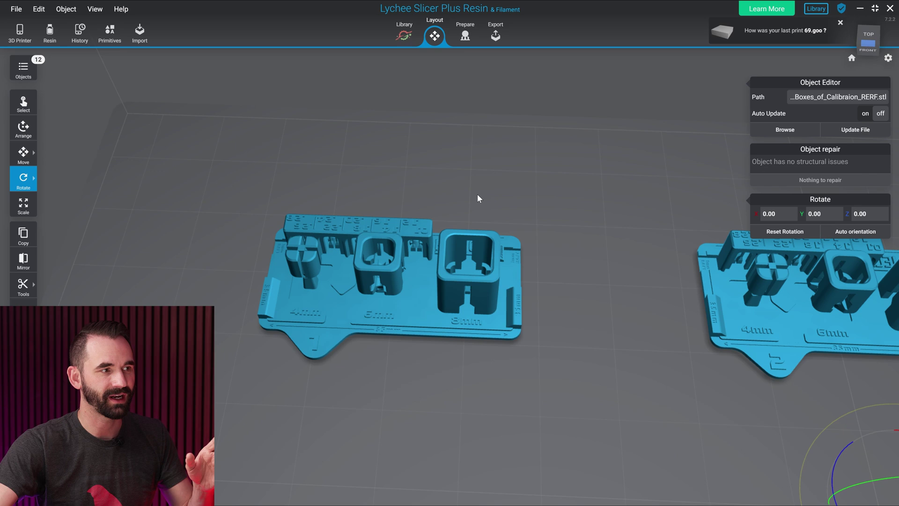
pyautogui.moveTo(697, 377); pyautogui.dragTo(116, 129, button='middle')
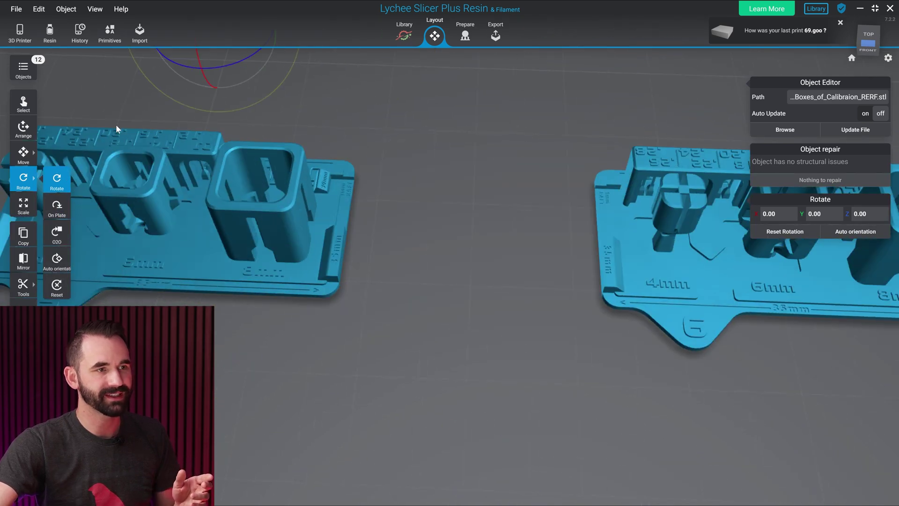
pyautogui.scroll(-3, 349, 240)
pyautogui.moveTo(381, 134); pyautogui.dragTo(538, 337, button='middle')
pyautogui.moveTo(538, 337)
pyautogui.mouseDown(button='right')
pyautogui.moveTo(515, 301)
pyautogui.moveTo(543, 321)
pyautogui.mouseUp(button='right')
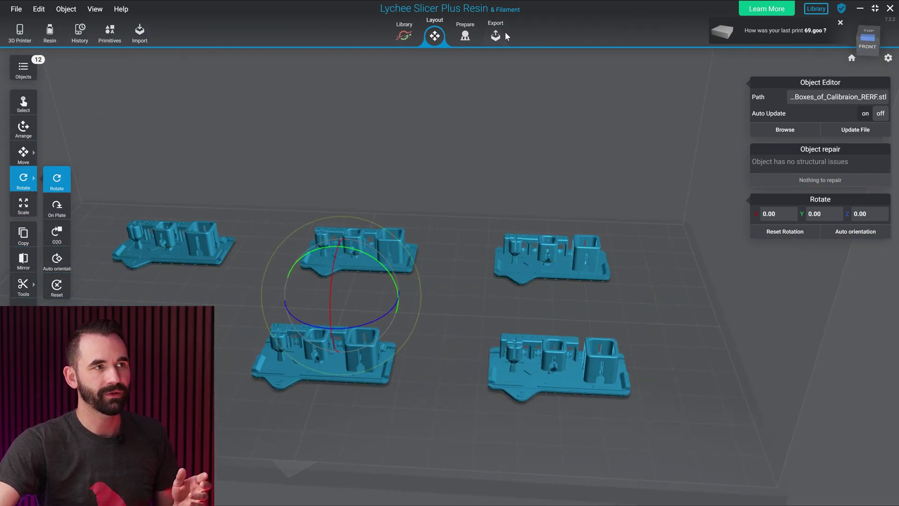
pyautogui.click(497, 35)
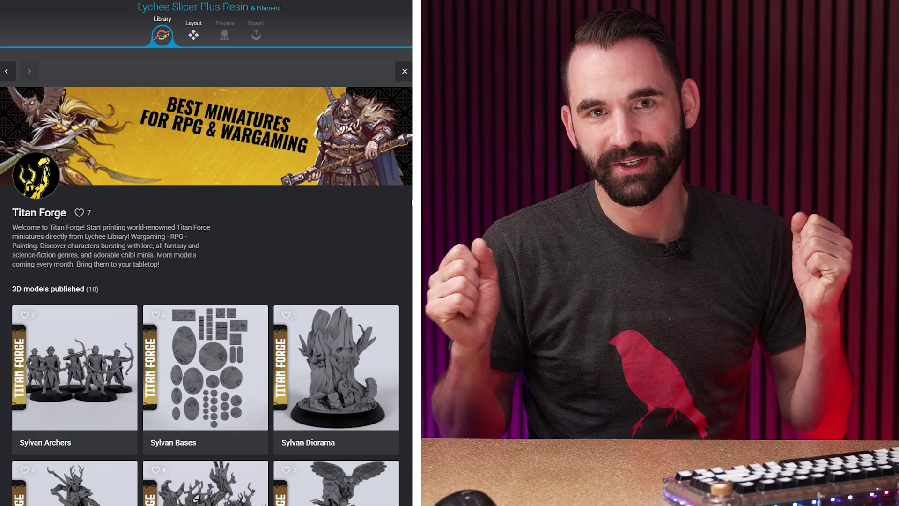
# Browse the 3D models published on the Titan Forge page in the Library
pyautogui.scroll(-5, 206, 281)
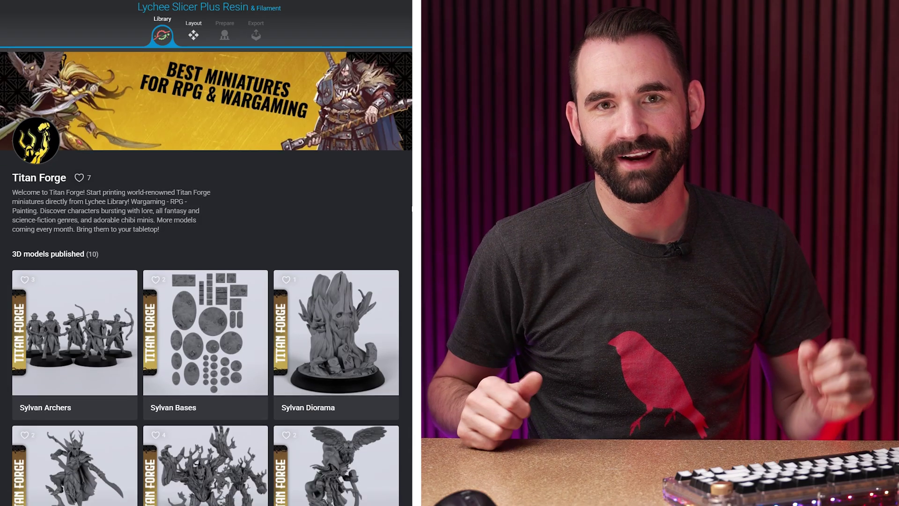
pyautogui.scroll(-3, 206, 281)
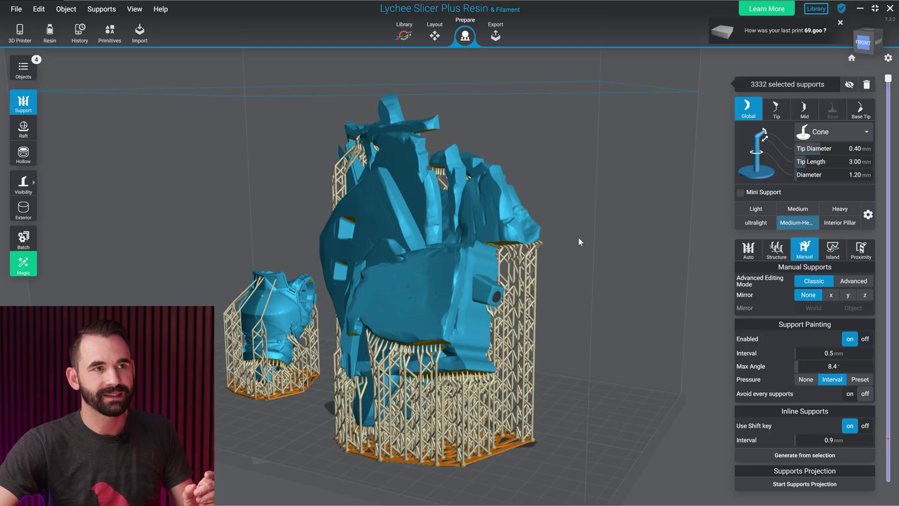
# Show the Tip settings of the selected supports and activate the relative calculator for Tip Diameter
pyautogui.click(781, 116)
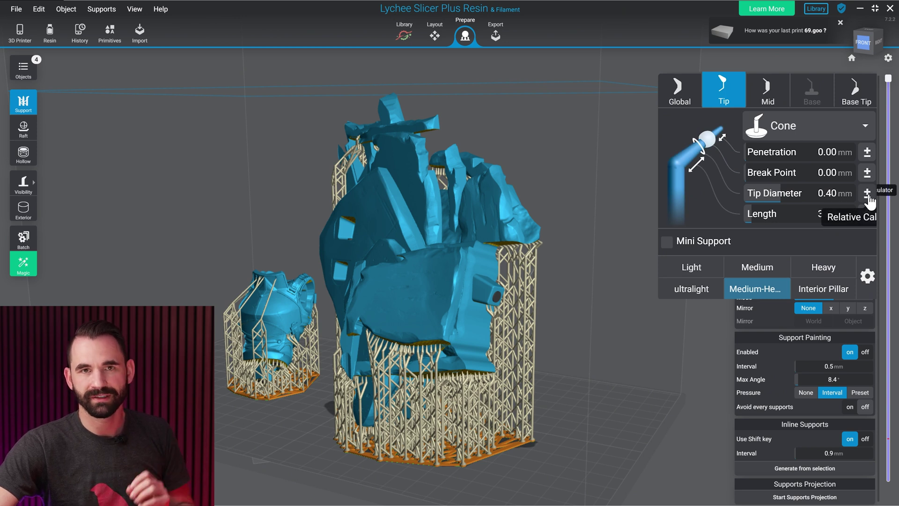
pyautogui.click(867, 194)
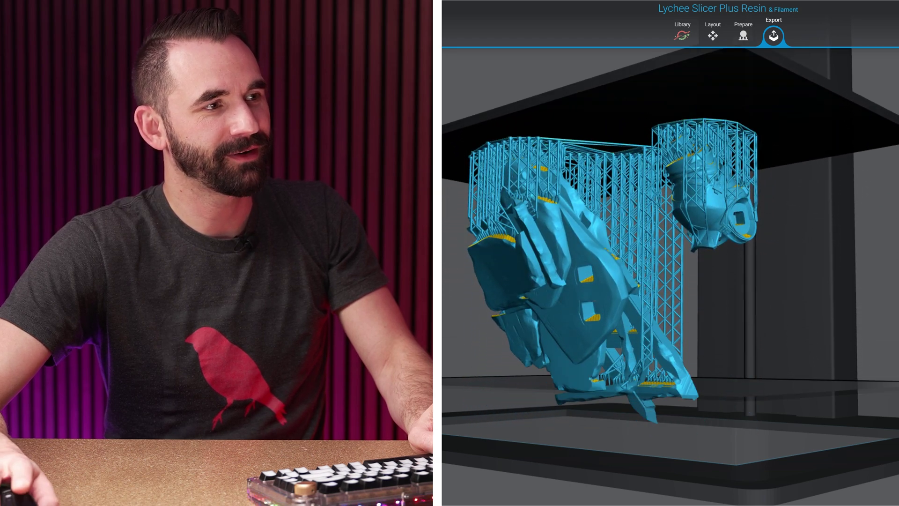
# Inspect the supported models hanging from the build platform in the Export stage
pyautogui.moveTo(891, 187); pyautogui.dragTo(897, 206, button='right')
pyautogui.moveTo(838, 220); pyautogui.dragTo(894, 209, button='middle')
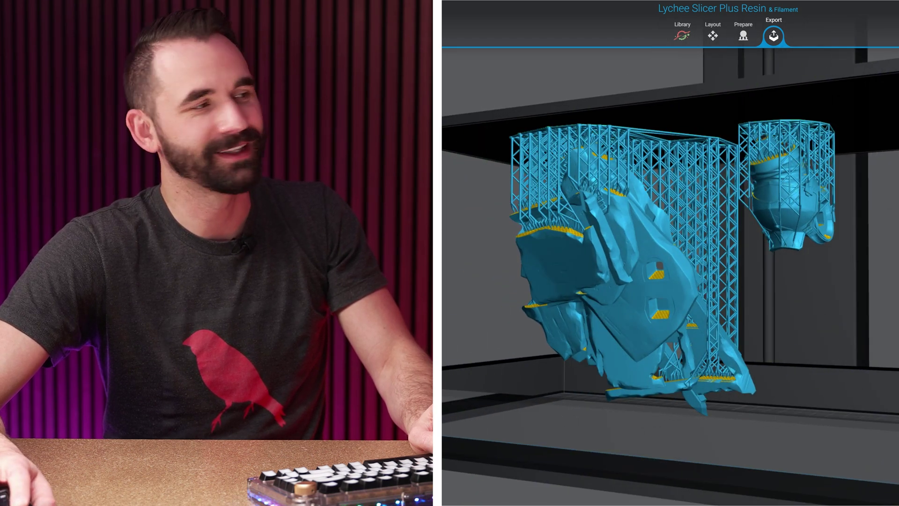